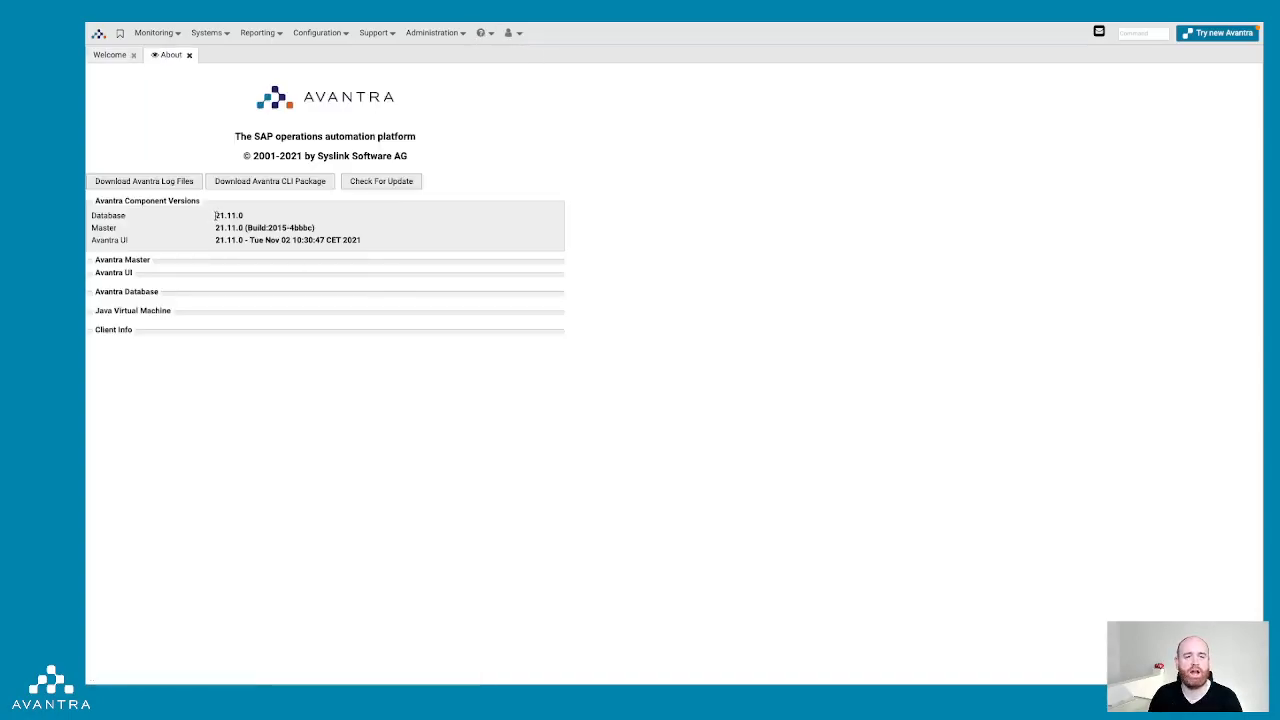
Check the database component version, close the About page and display the list of servers
{"action": "left_click_drag", "start_coordinate": [214, 215], "coordinate": [241, 216]}
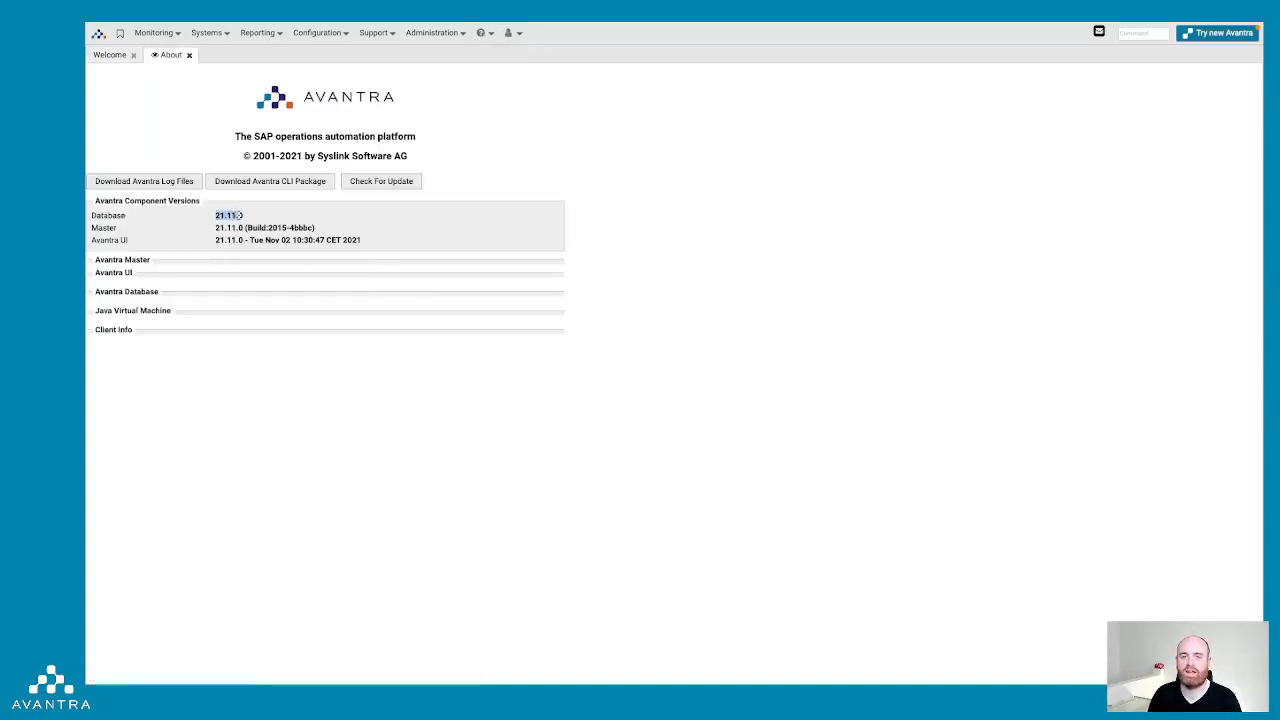
{"action": "left_click", "coordinate": [189, 56]}
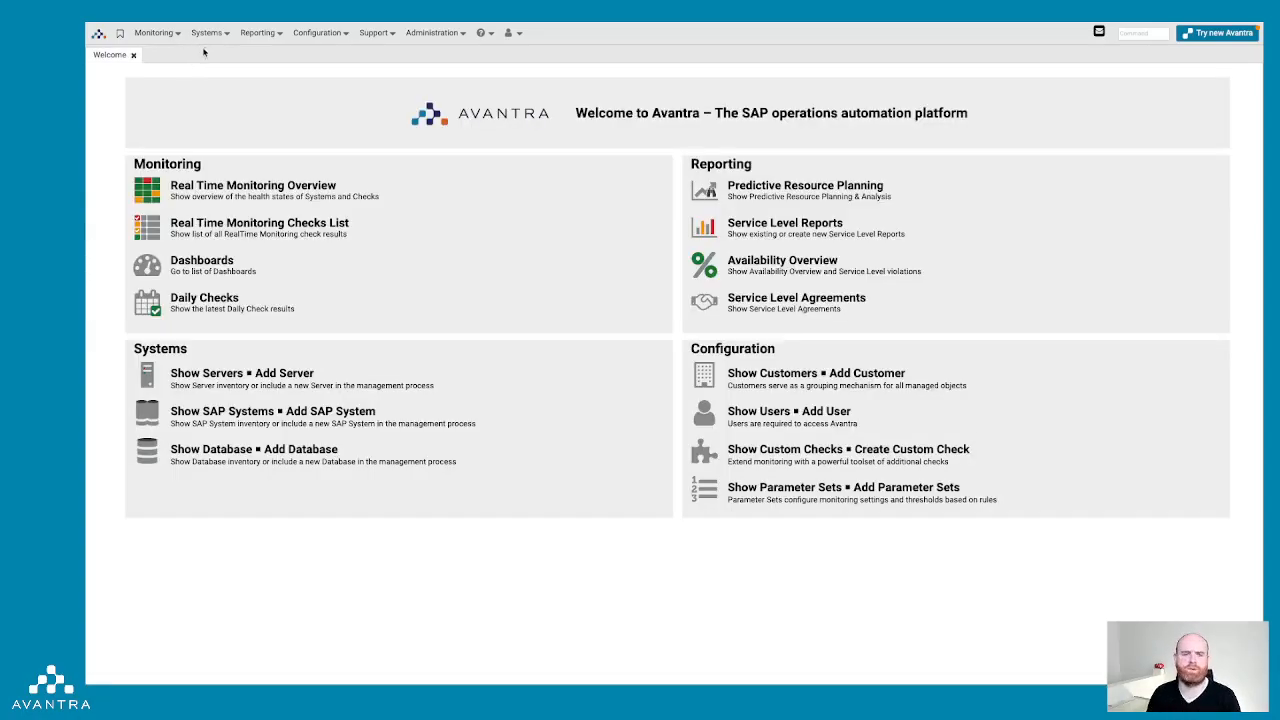
{"action": "left_click", "coordinate": [208, 33]}
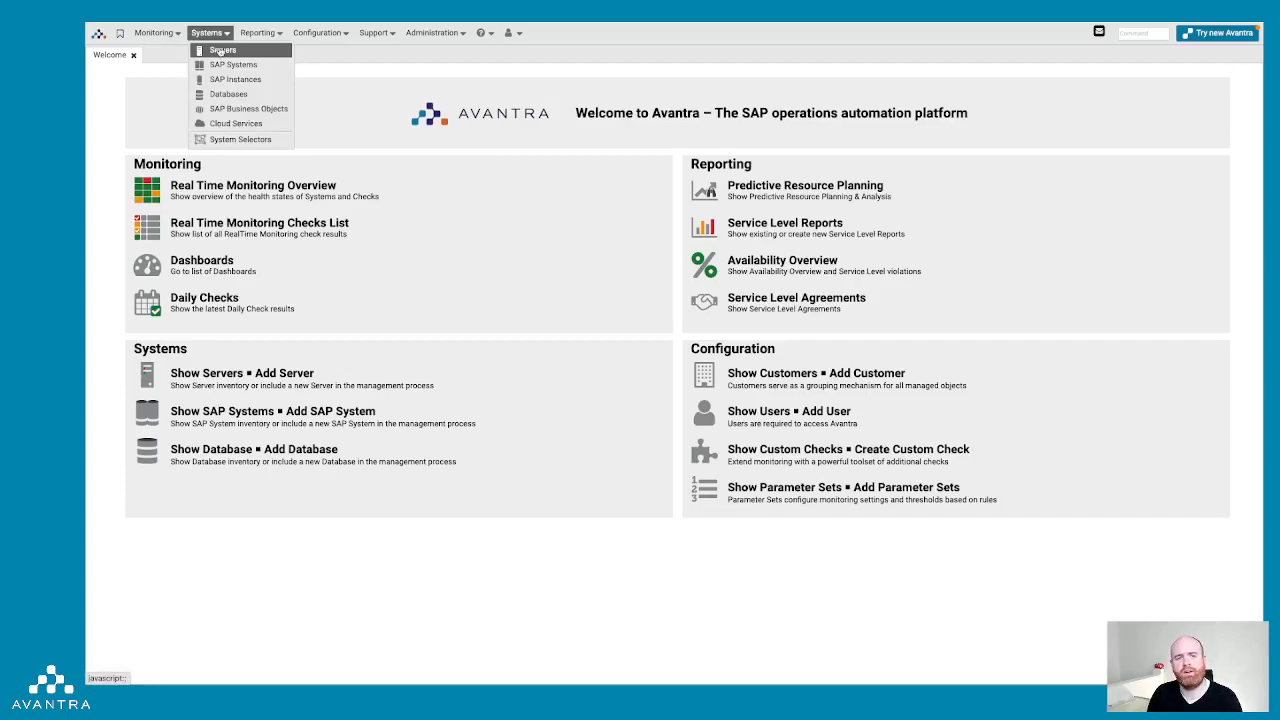
{"action": "left_click", "coordinate": [220, 50]}
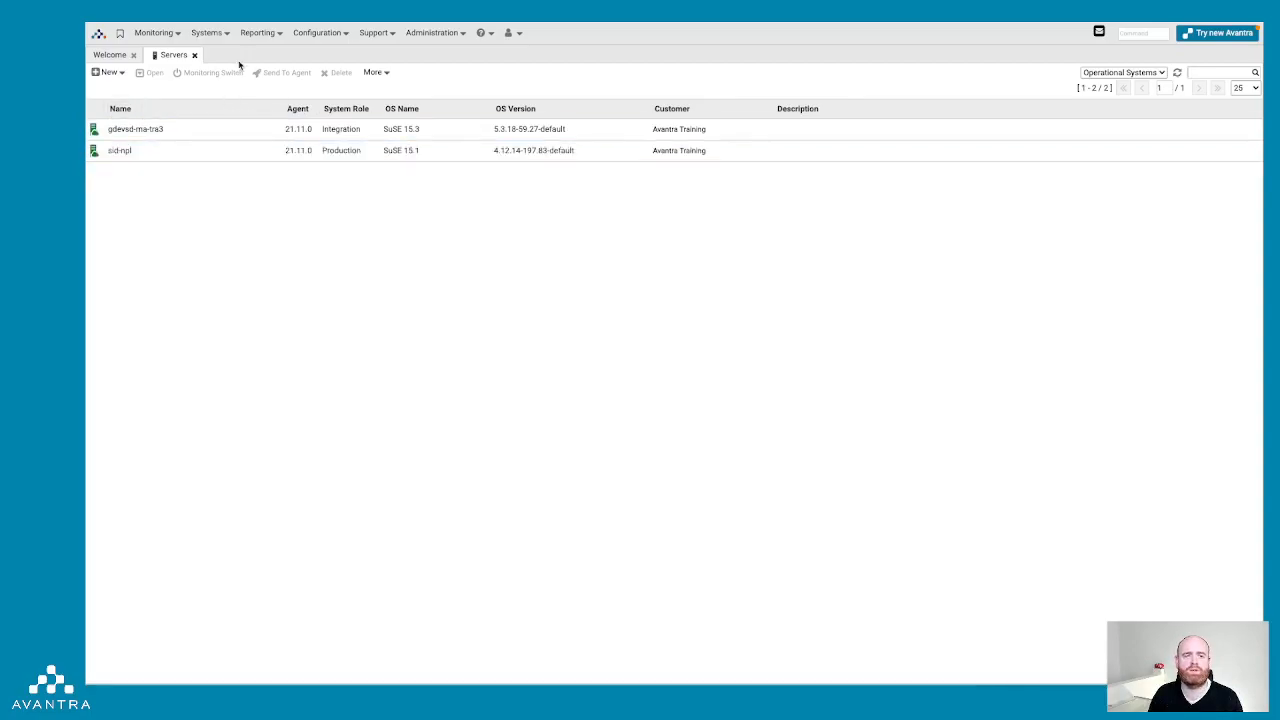
Examine the real-time monitoring checks of SAP system NPL, and close the SAP Systems and Servers lists
{"action": "left_click", "coordinate": [218, 33]}
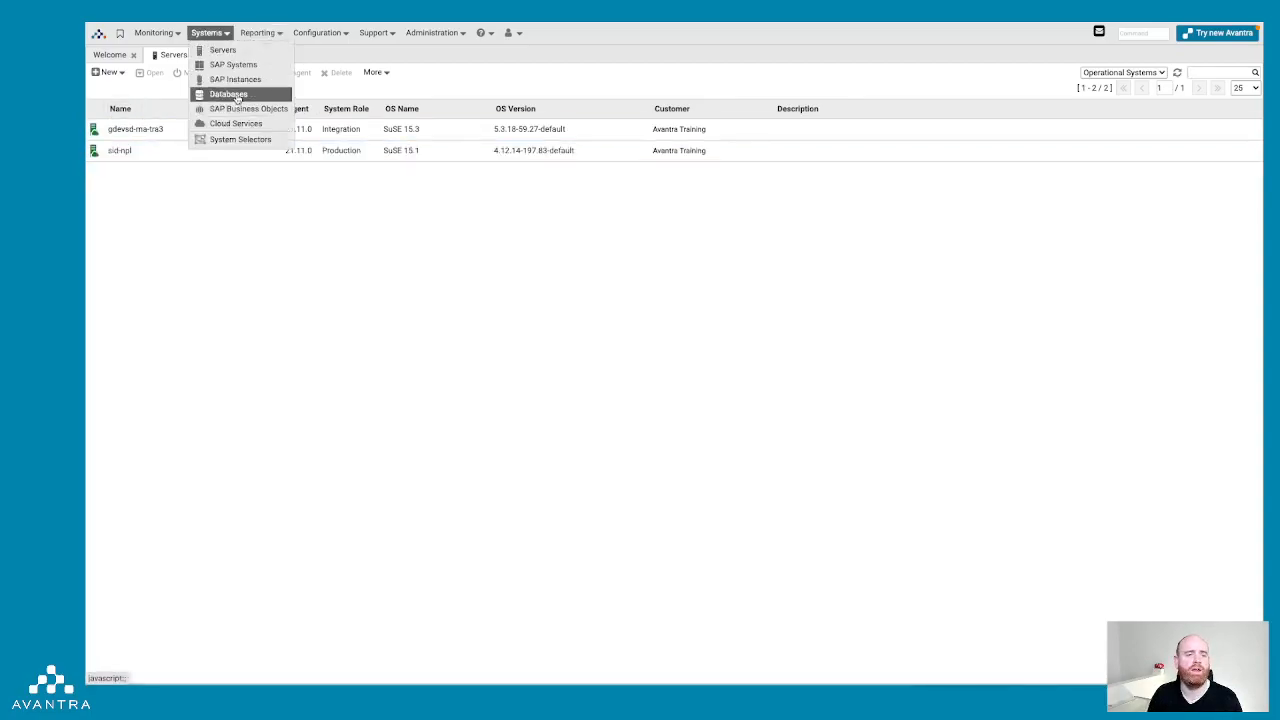
{"action": "left_click", "coordinate": [233, 63]}
{"action": "left_click", "coordinate": [137, 132]}
{"action": "left_click", "coordinate": [265, 344]}
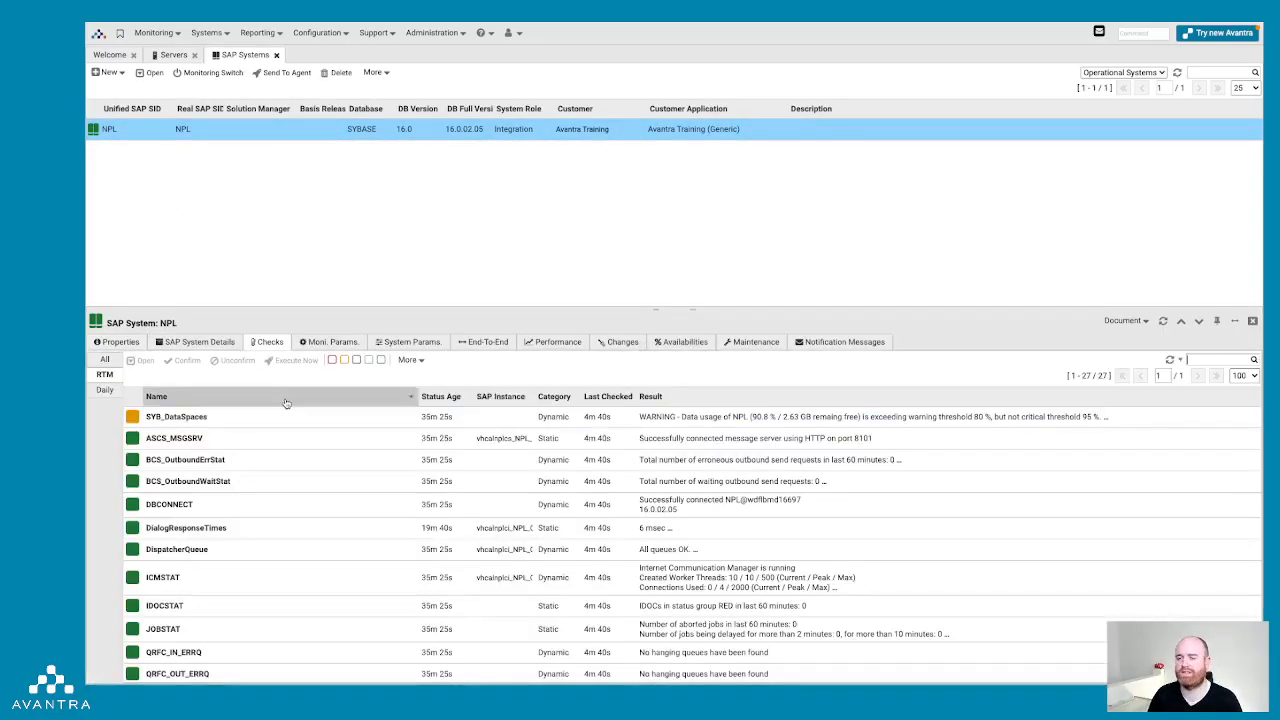
{"action": "left_click", "coordinate": [1252, 321]}
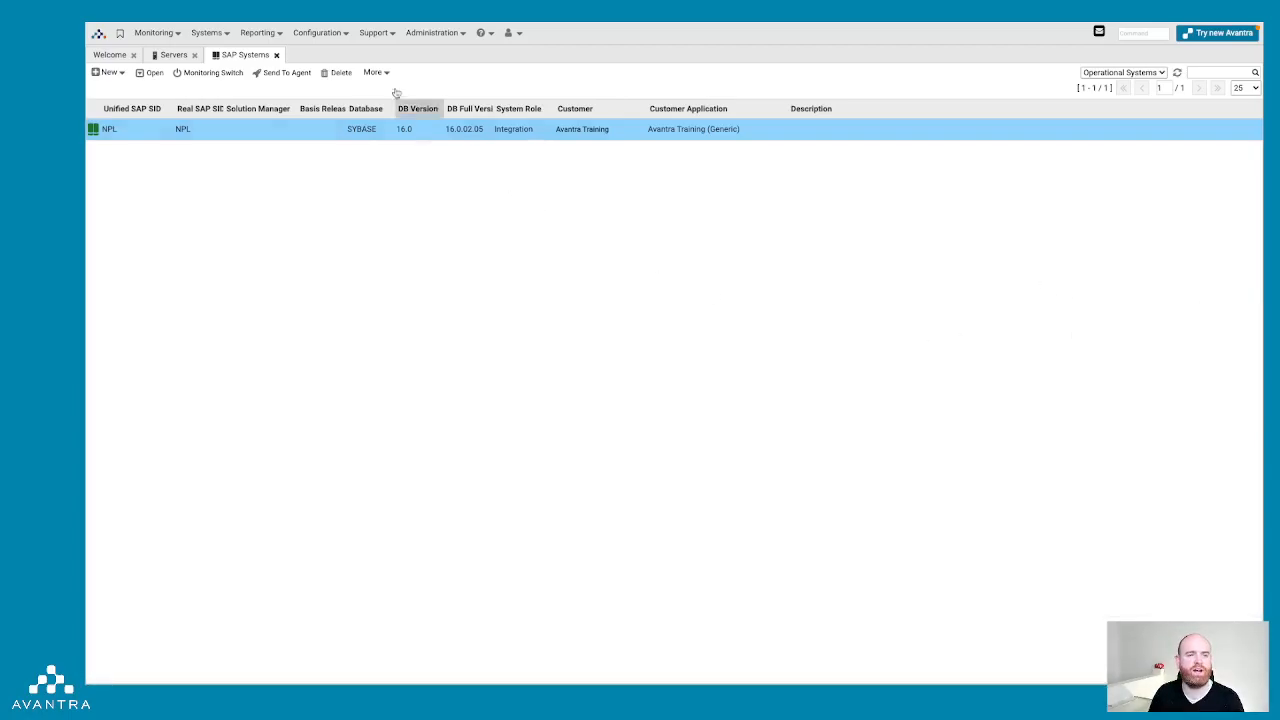
{"action": "left_click", "coordinate": [277, 55]}
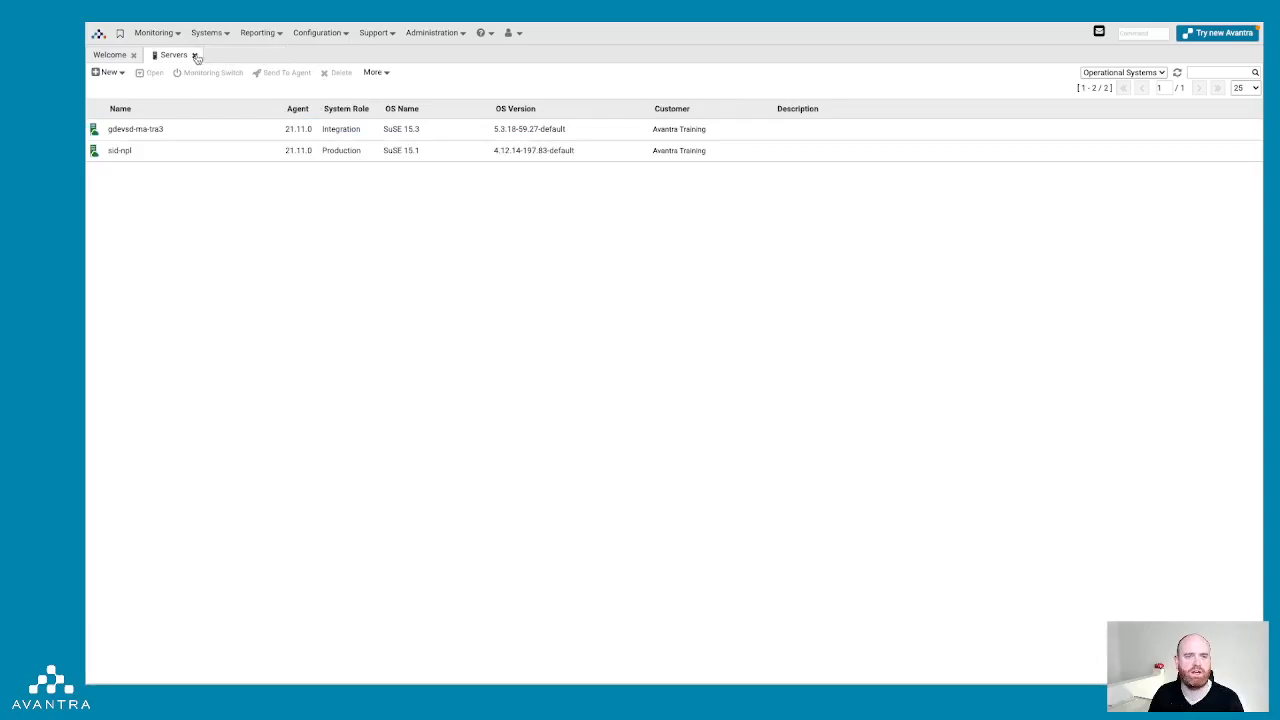
{"action": "left_click", "coordinate": [195, 55]}
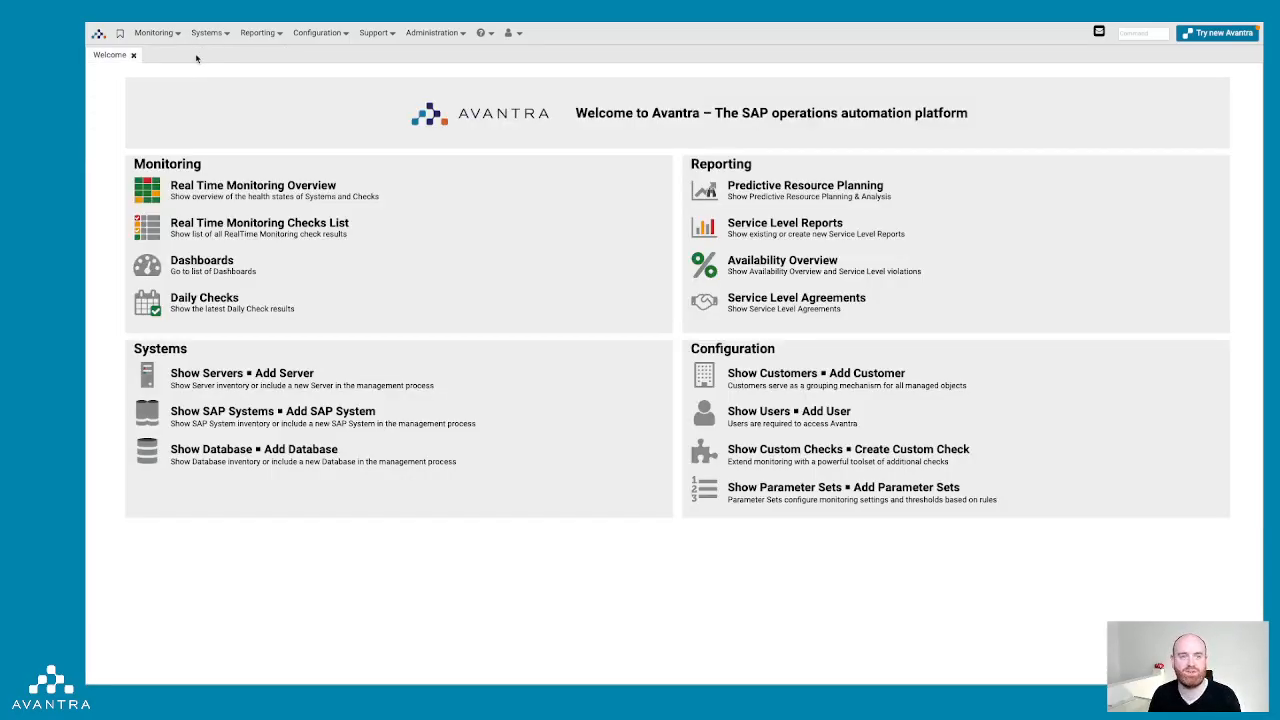
Open the SAP Backbone configuration in the integration settings
{"action": "left_click", "coordinate": [324, 36]}
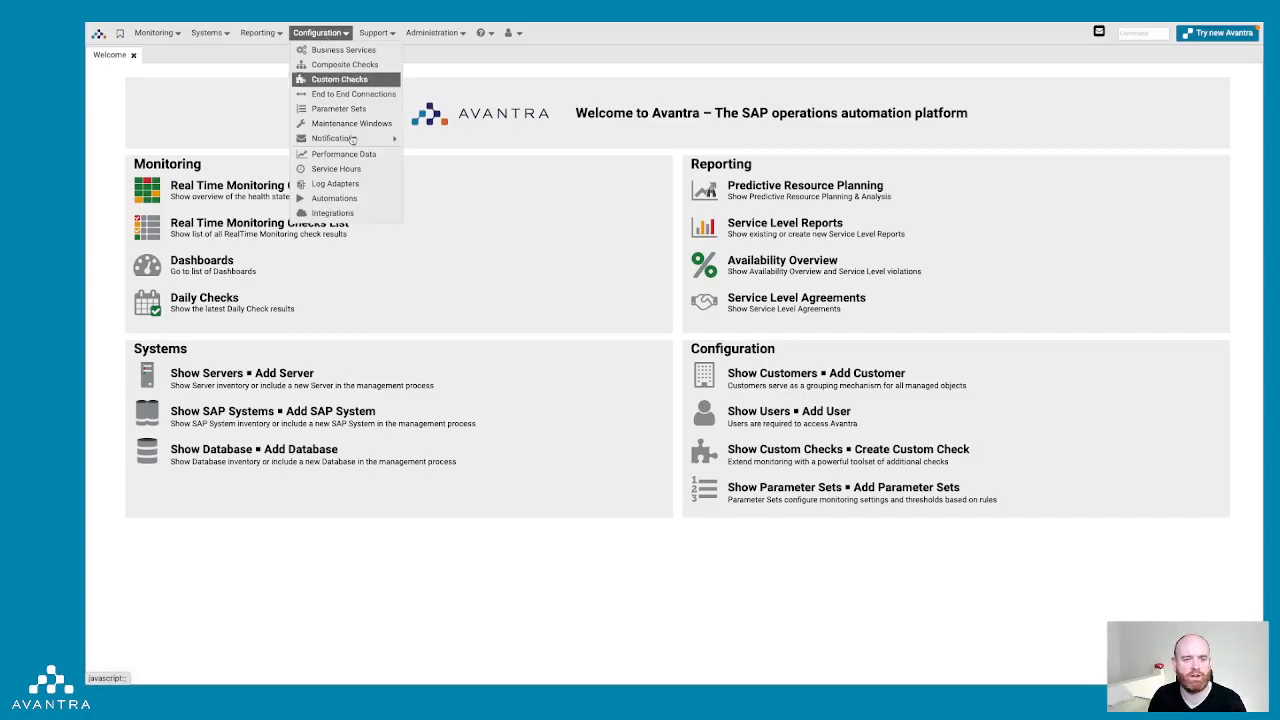
{"action": "left_click", "coordinate": [360, 218]}
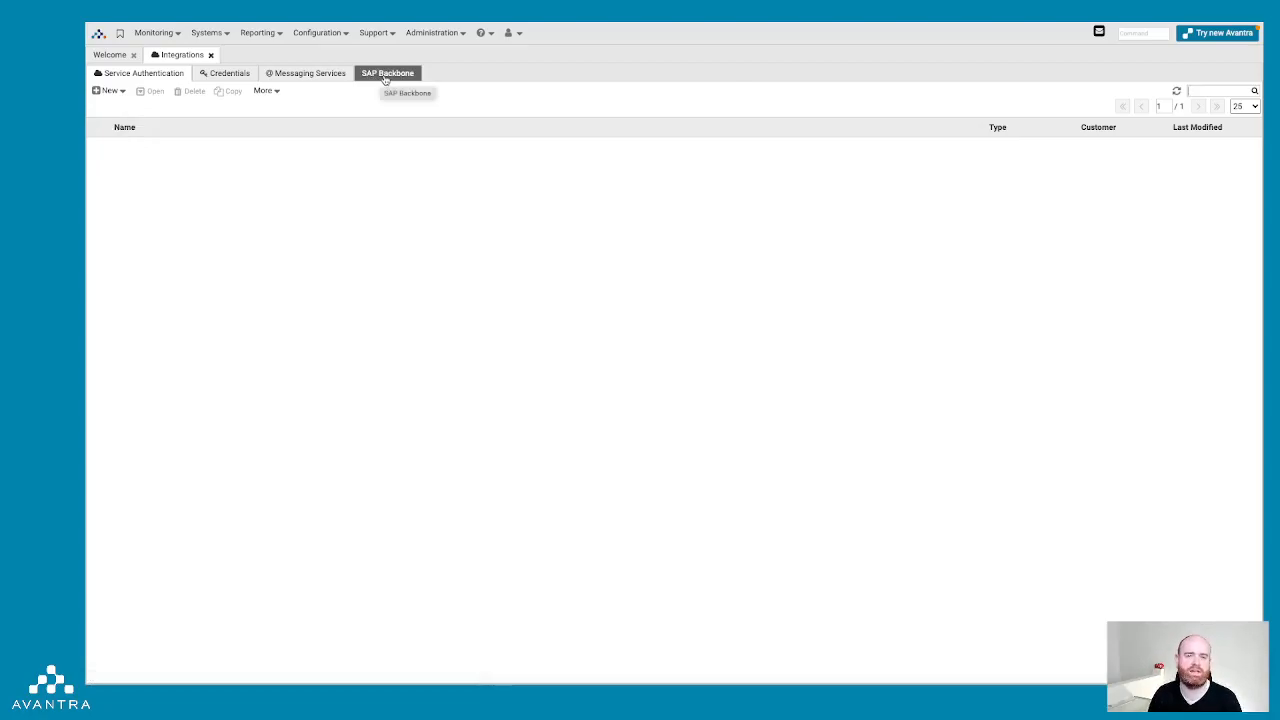
{"action": "left_click", "coordinate": [383, 78]}
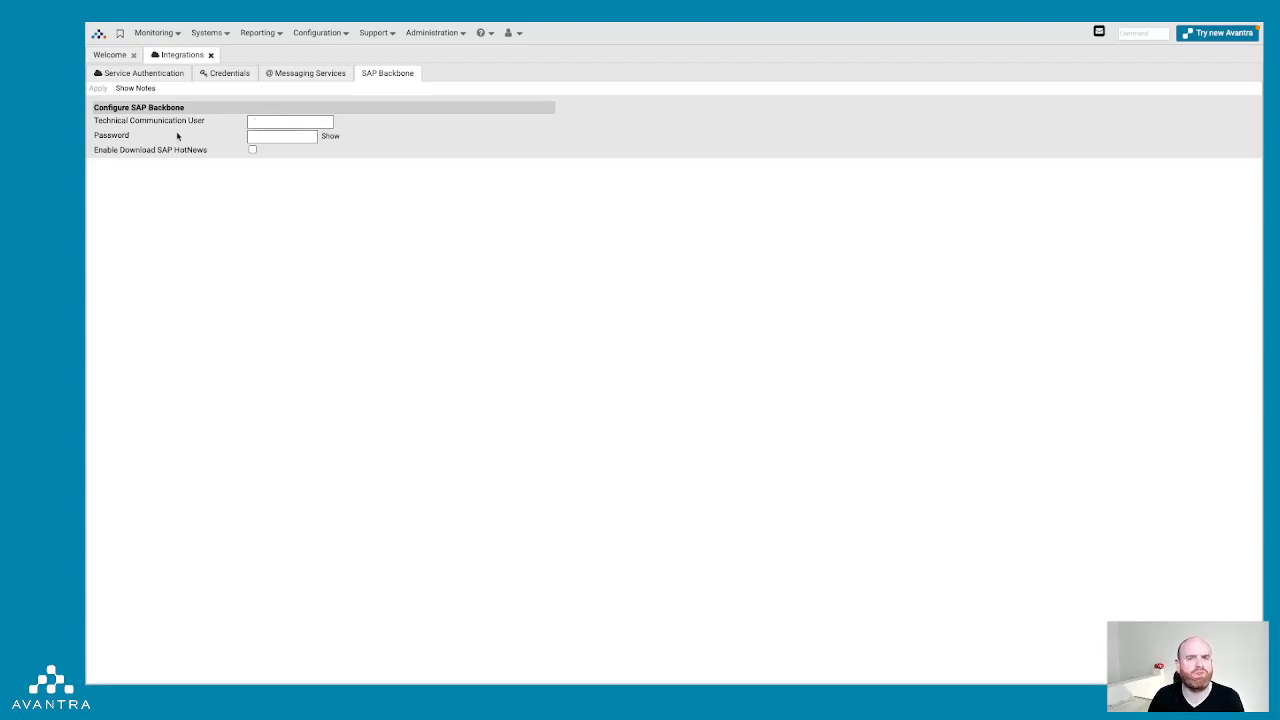
Enter the S-user ID as the Technical Communication User for the SAP Backbone
{"action": "left_click_drag", "start_coordinate": [94, 120], "coordinate": [209, 123]}
{"action": "left_click", "coordinate": [277, 120]}
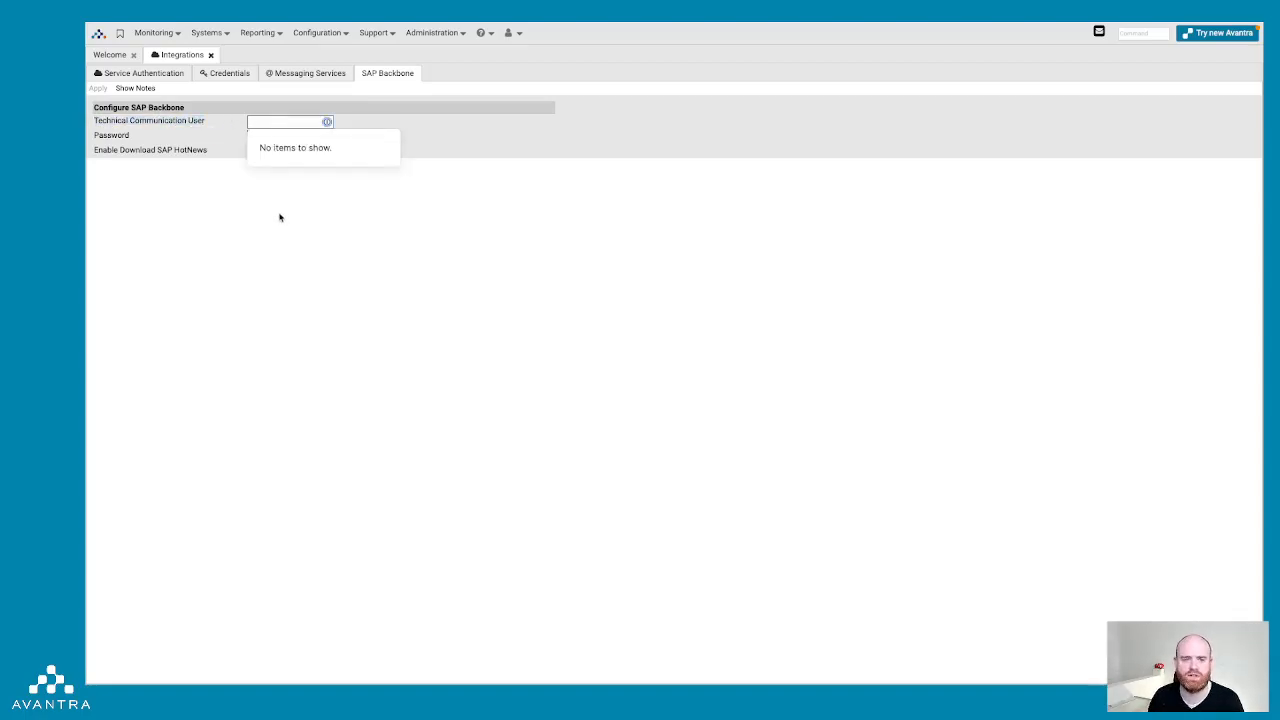
{"action": "left_click", "coordinate": [290, 167]}
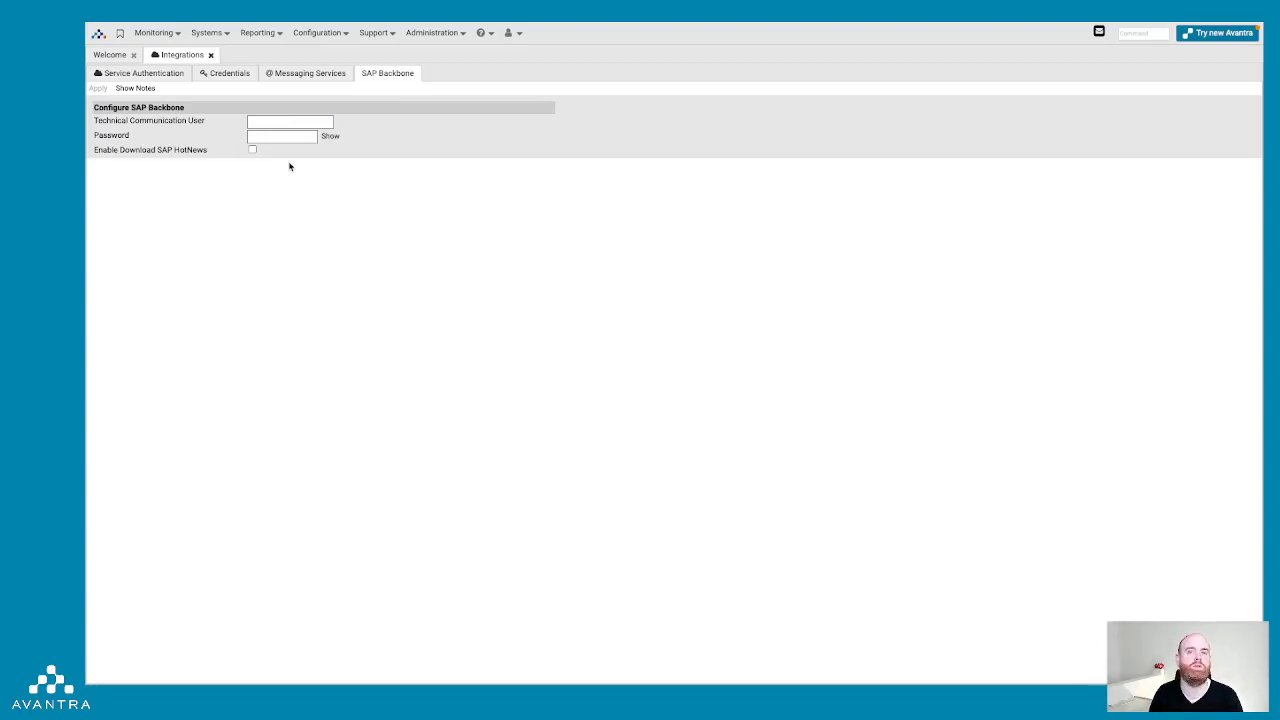
{"action": "left_click", "coordinate": [277, 119]}
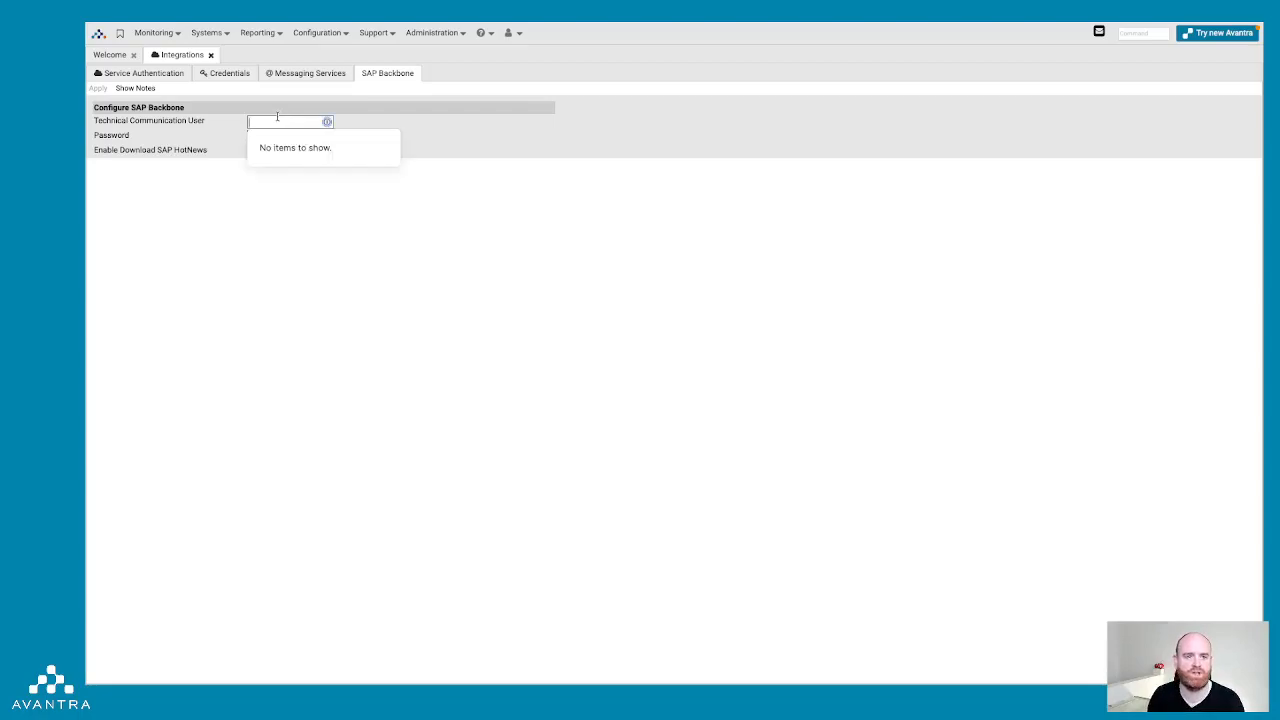
{"action": "type", "text": "S0"}
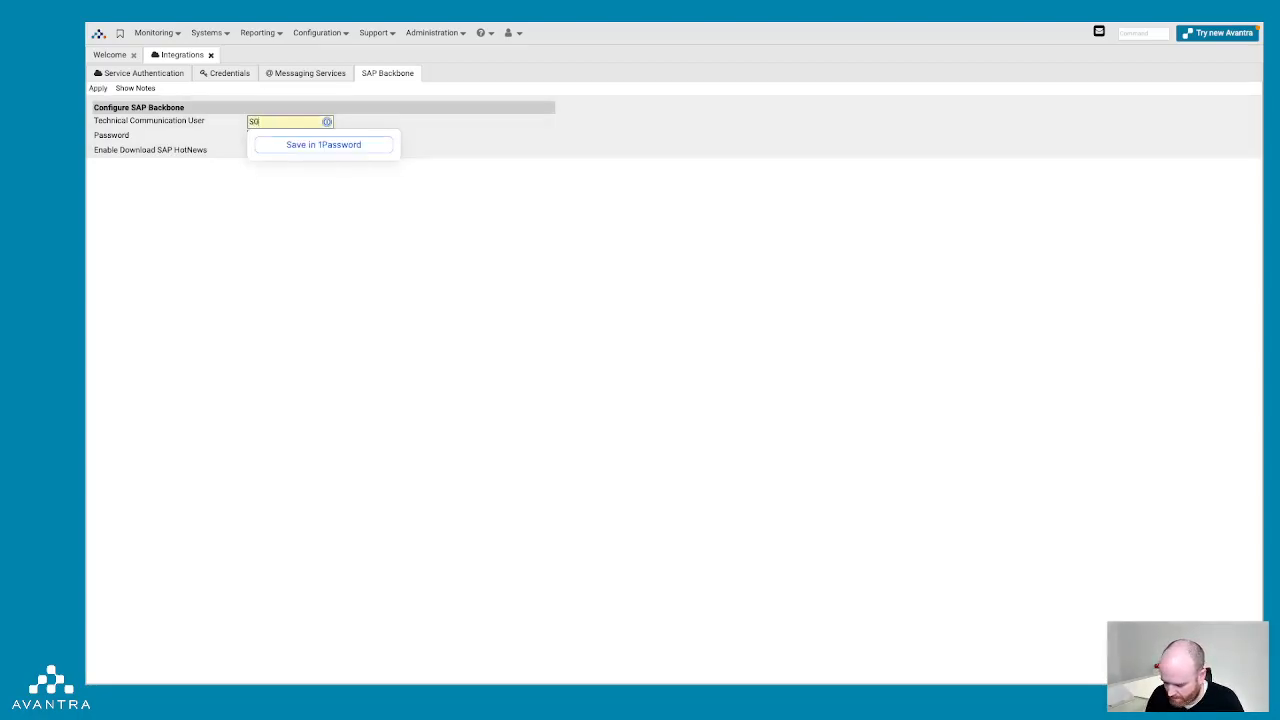
{"action": "type", "text": "020089203"}
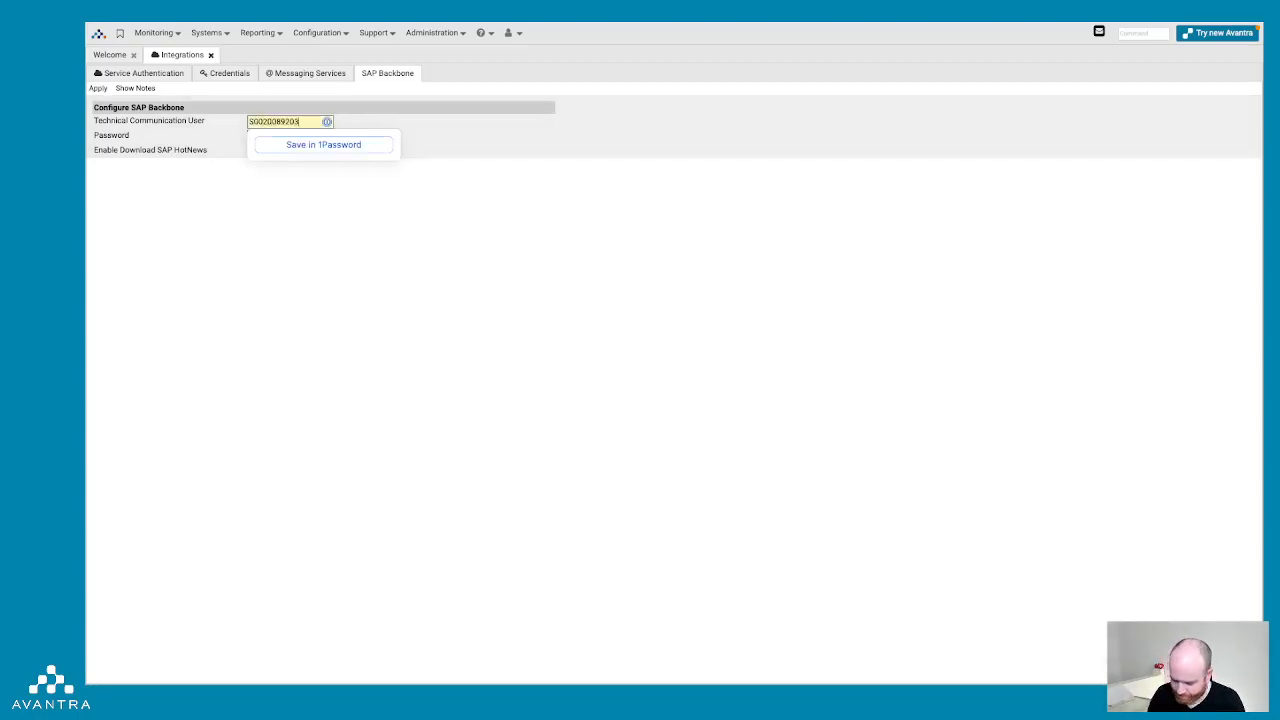
{"action": "key", "text": "Tab"}
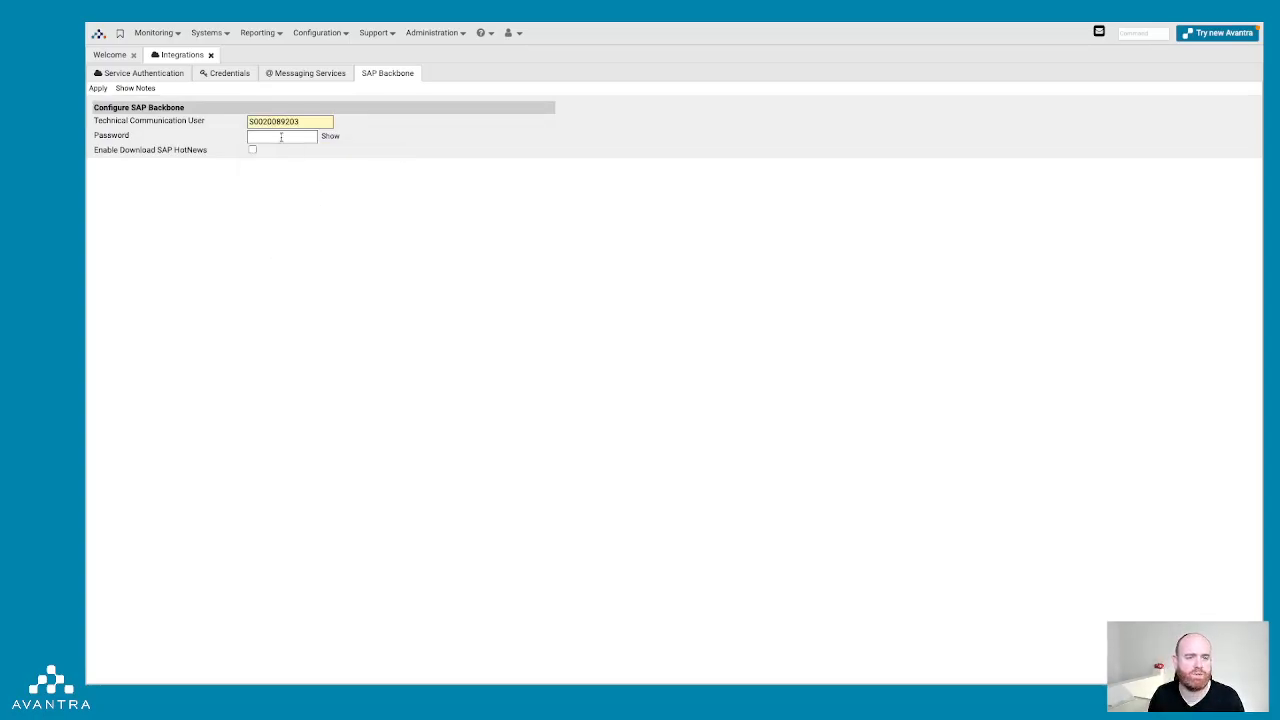
Enter the password of the SAP Backbone technical communication user
{"action": "left_click", "coordinate": [311, 136]}
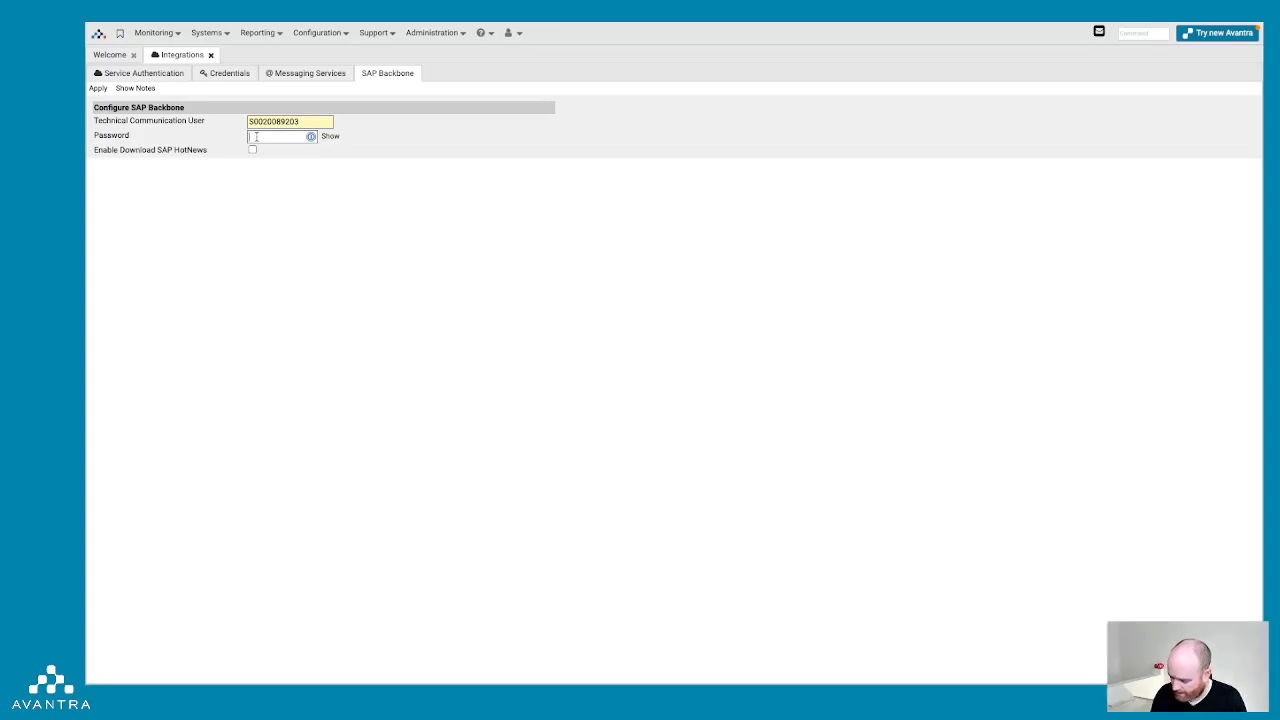
{"action": "type", "text": "••"}
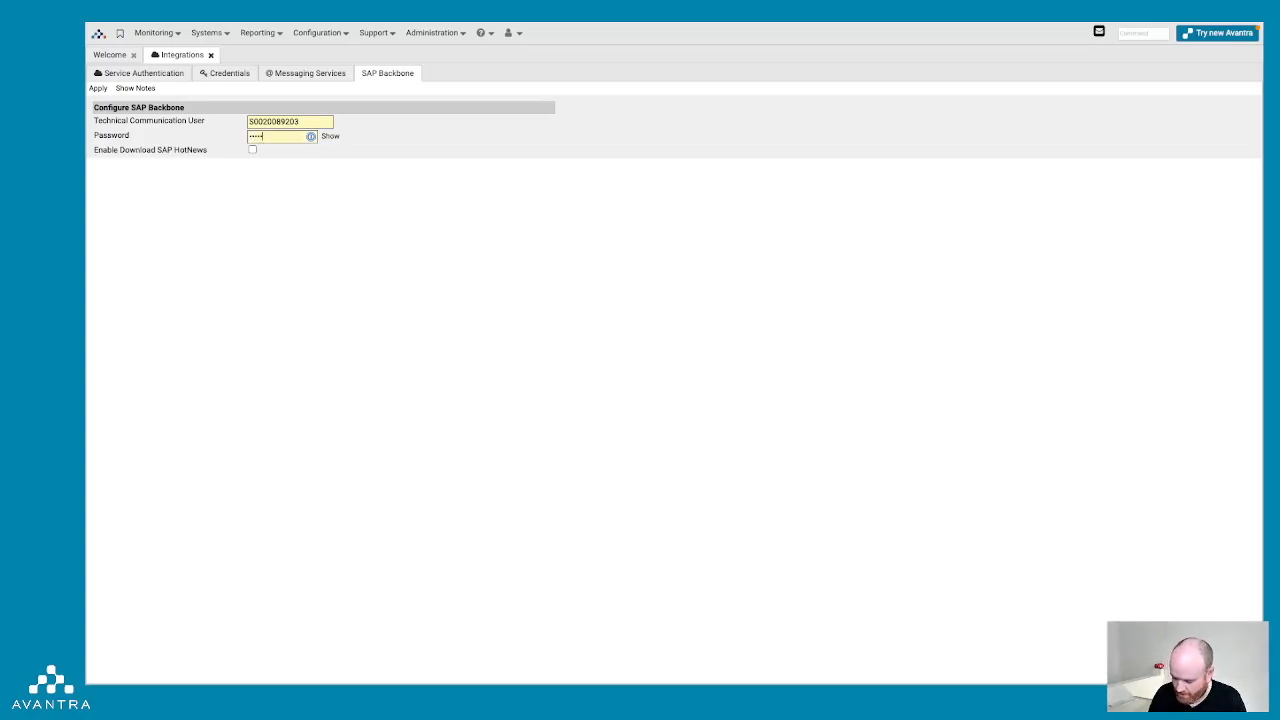
{"action": "type", "text": "••••••"}
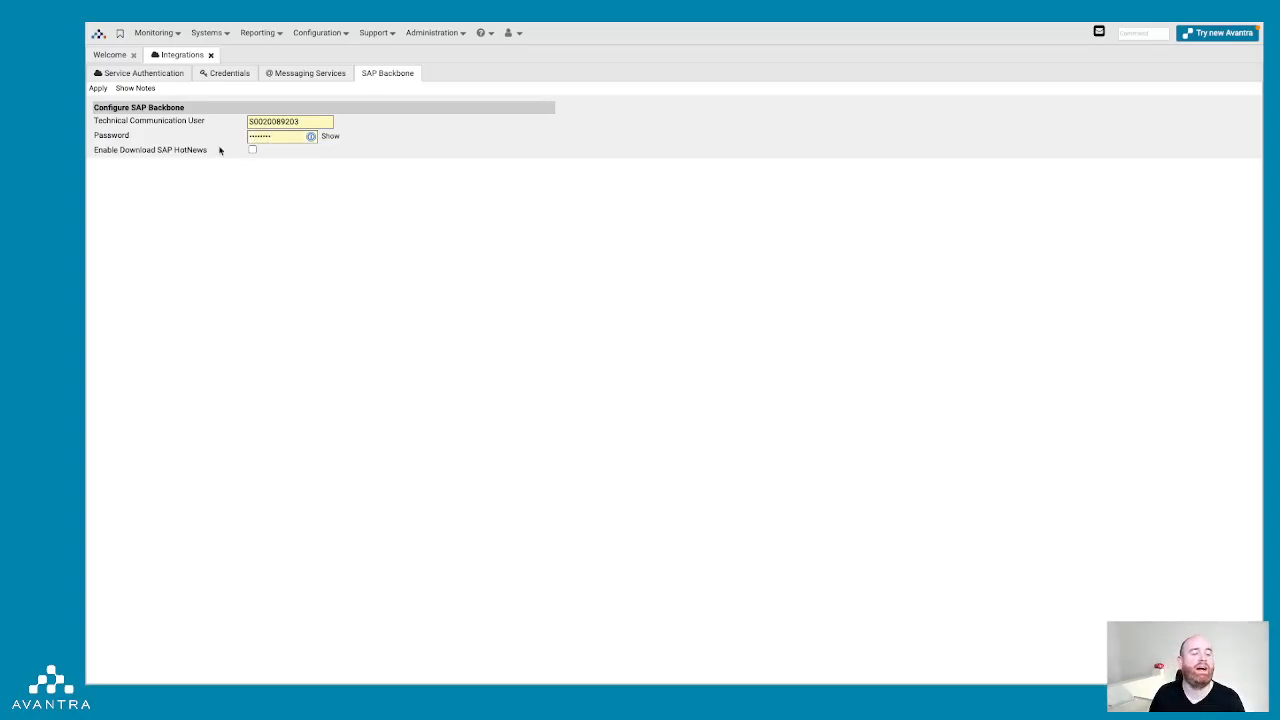
Enable the download of SAP HotNews, apply the SAP Backbone configuration and close the integrations page
{"action": "left_click", "coordinate": [252, 149]}
{"action": "left_click", "coordinate": [97, 89]}
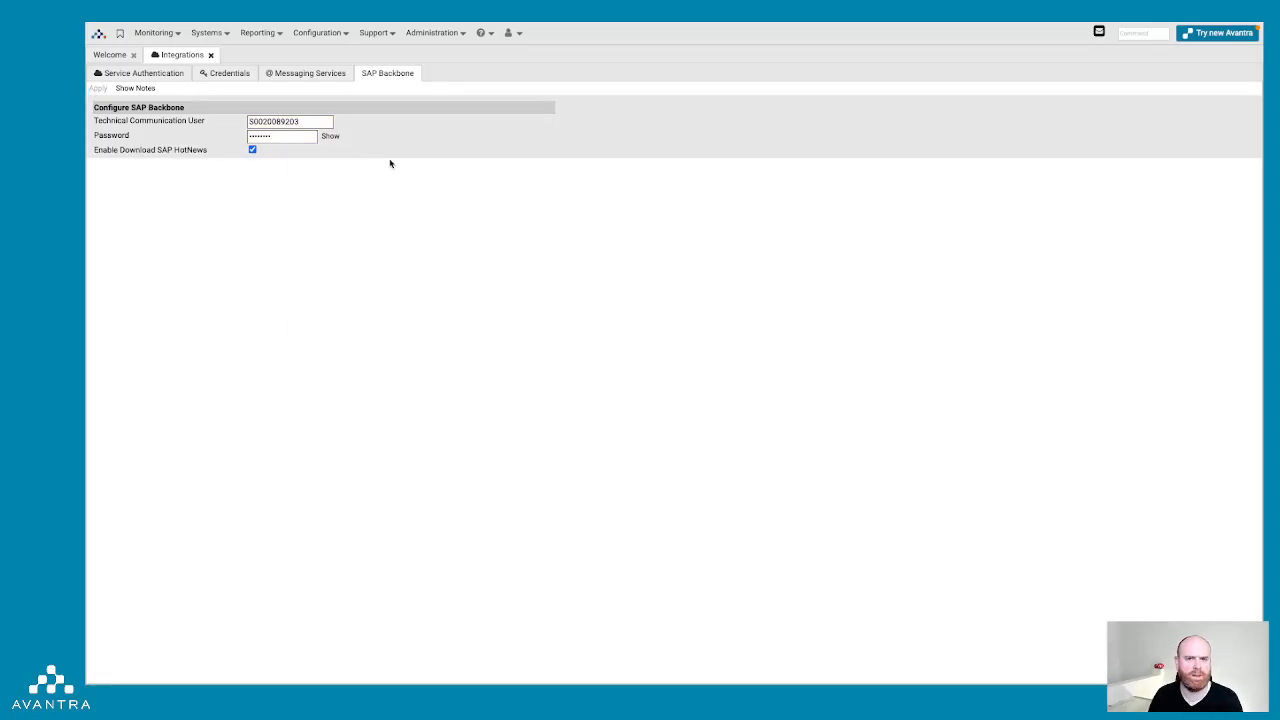
{"action": "left_click", "coordinate": [211, 55]}
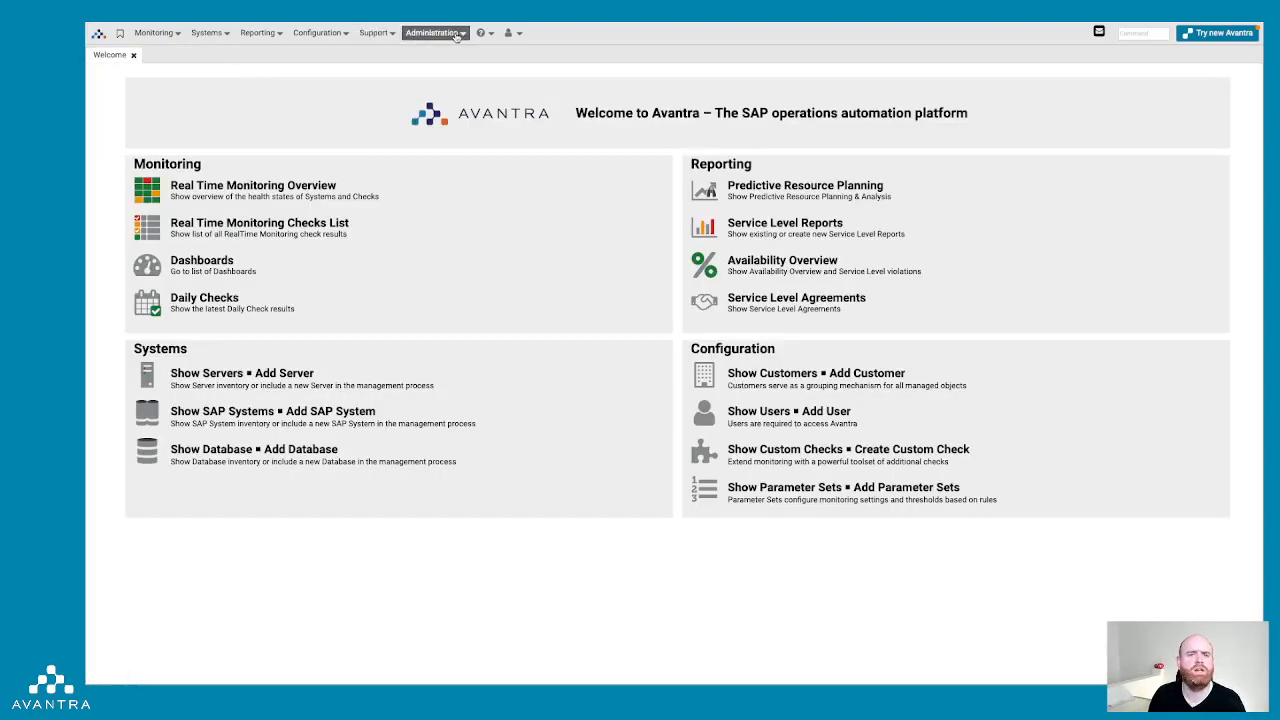
Download the SAP Notes on the SAP HotNews page with the From date set to 2020-10-23
{"action": "left_click", "coordinate": [376, 34]}
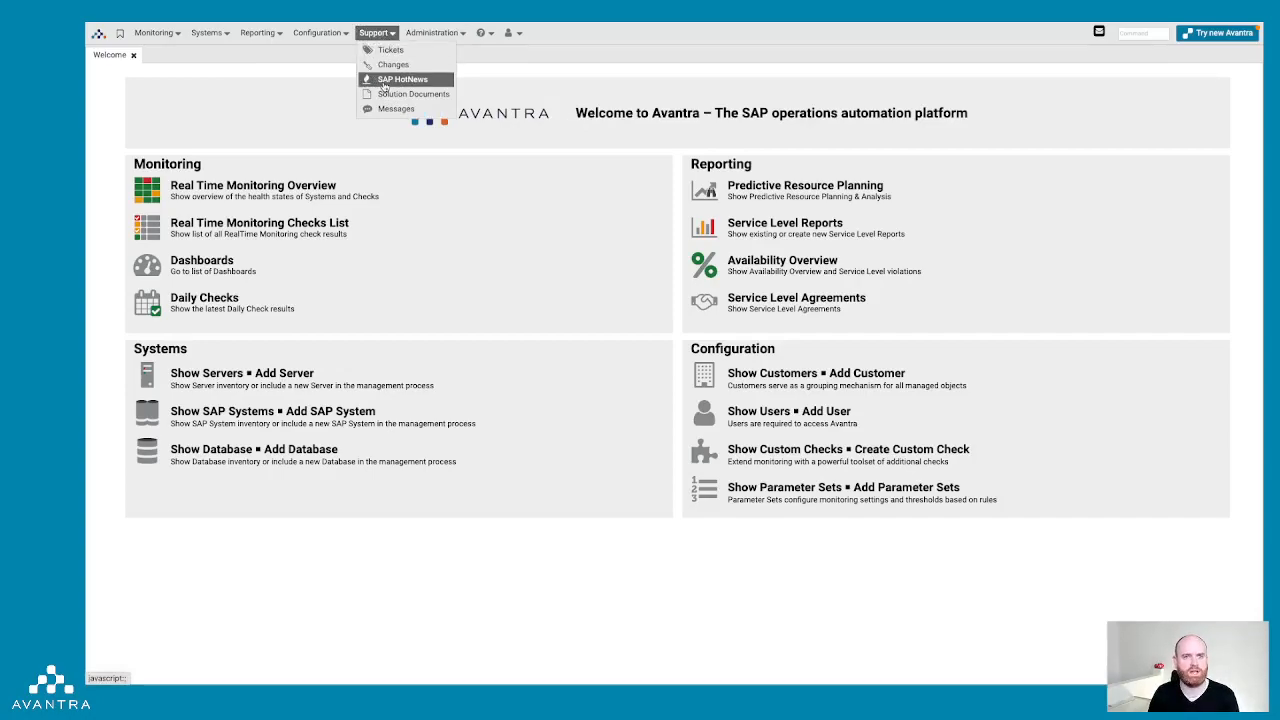
{"action": "left_click", "coordinate": [394, 80]}
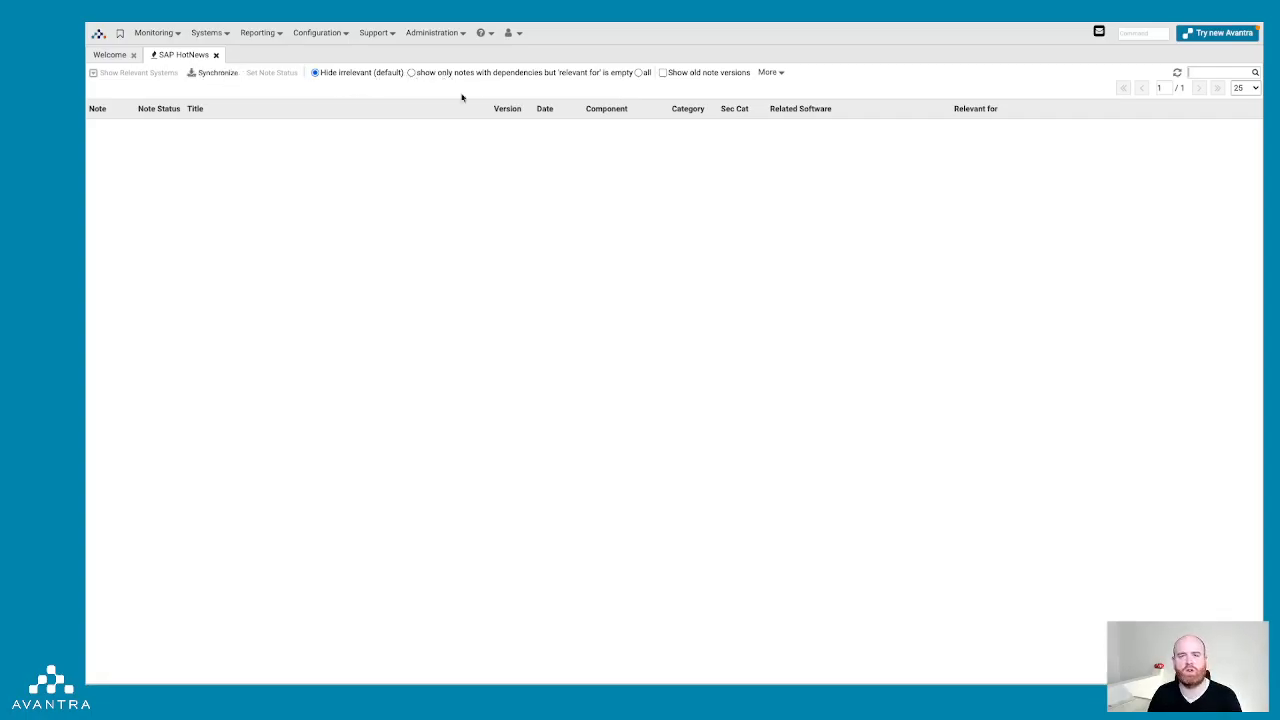
{"action": "left_click", "coordinate": [777, 74]}
{"action": "left_click", "coordinate": [805, 104]}
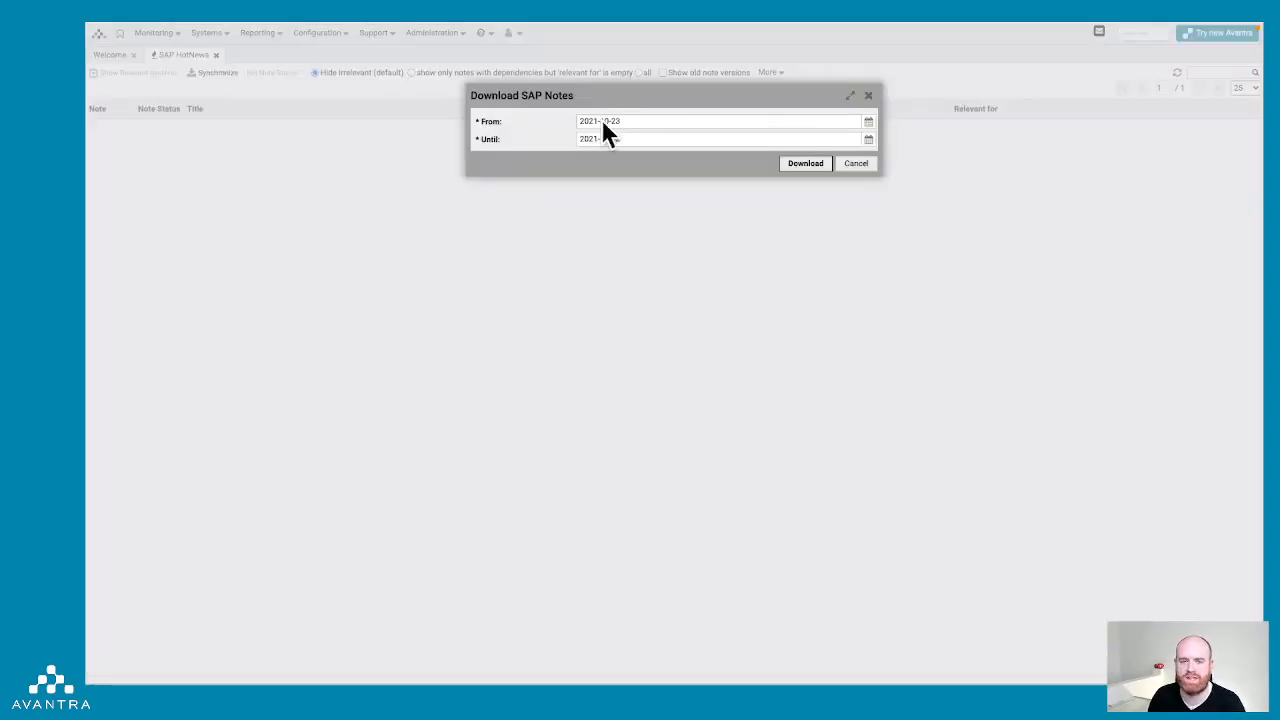
{"action": "key", "text": "BackSpace"}
{"action": "type", "text": "0"}
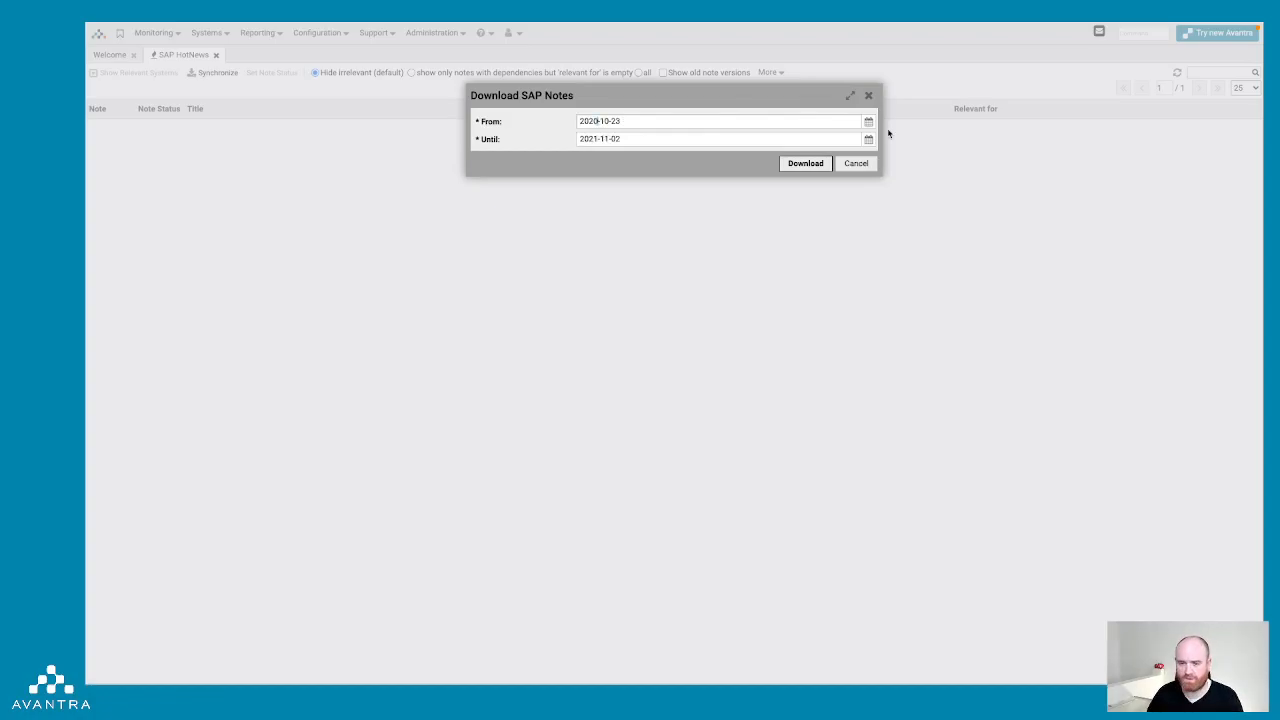
{"action": "left_click", "coordinate": [794, 164]}
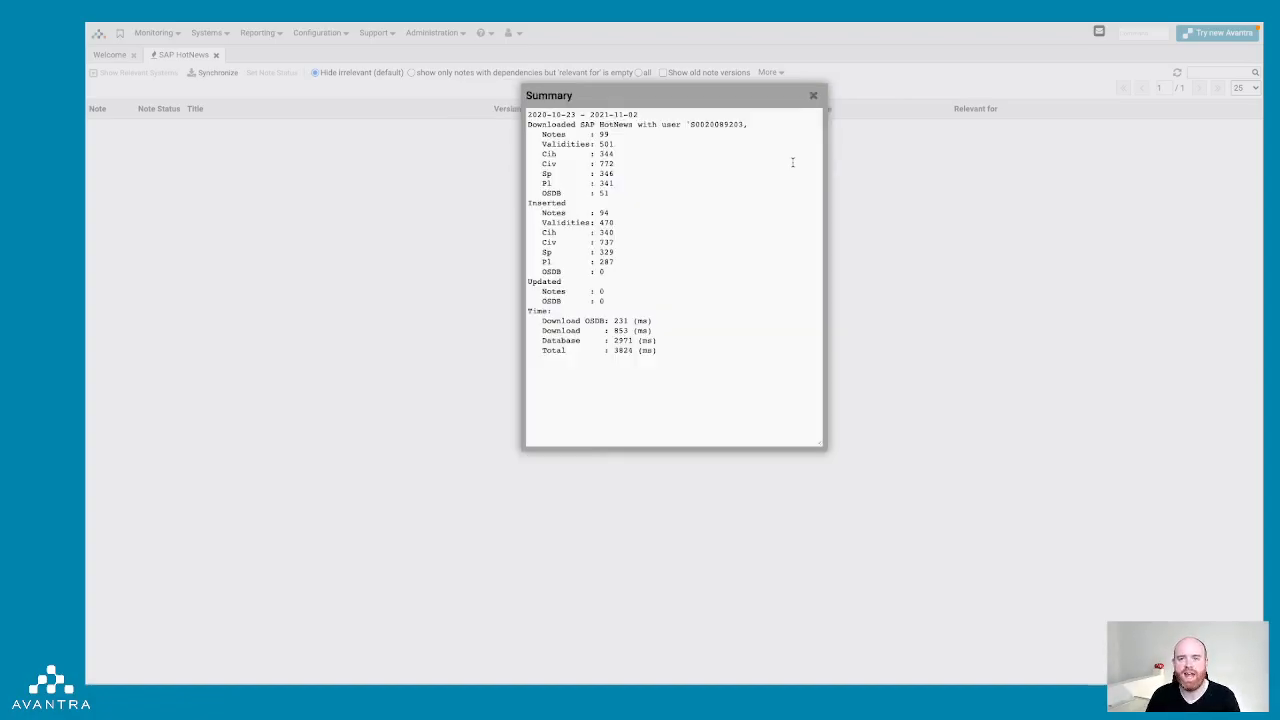
Review and close the download summary, and set the HotNews list to show all notes
{"action": "left_click_drag", "start_coordinate": [552, 125], "coordinate": [614, 144]}
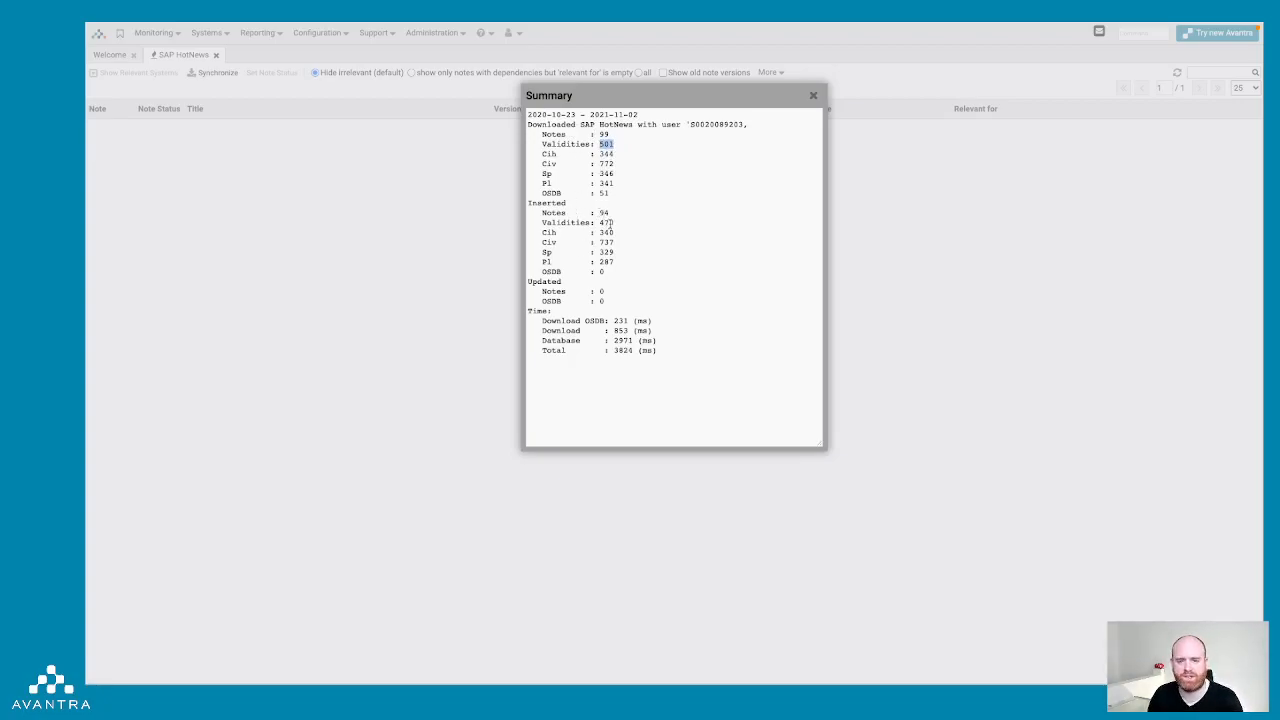
{"action": "left_click", "coordinate": [813, 95]}
{"action": "left_click", "coordinate": [640, 73]}
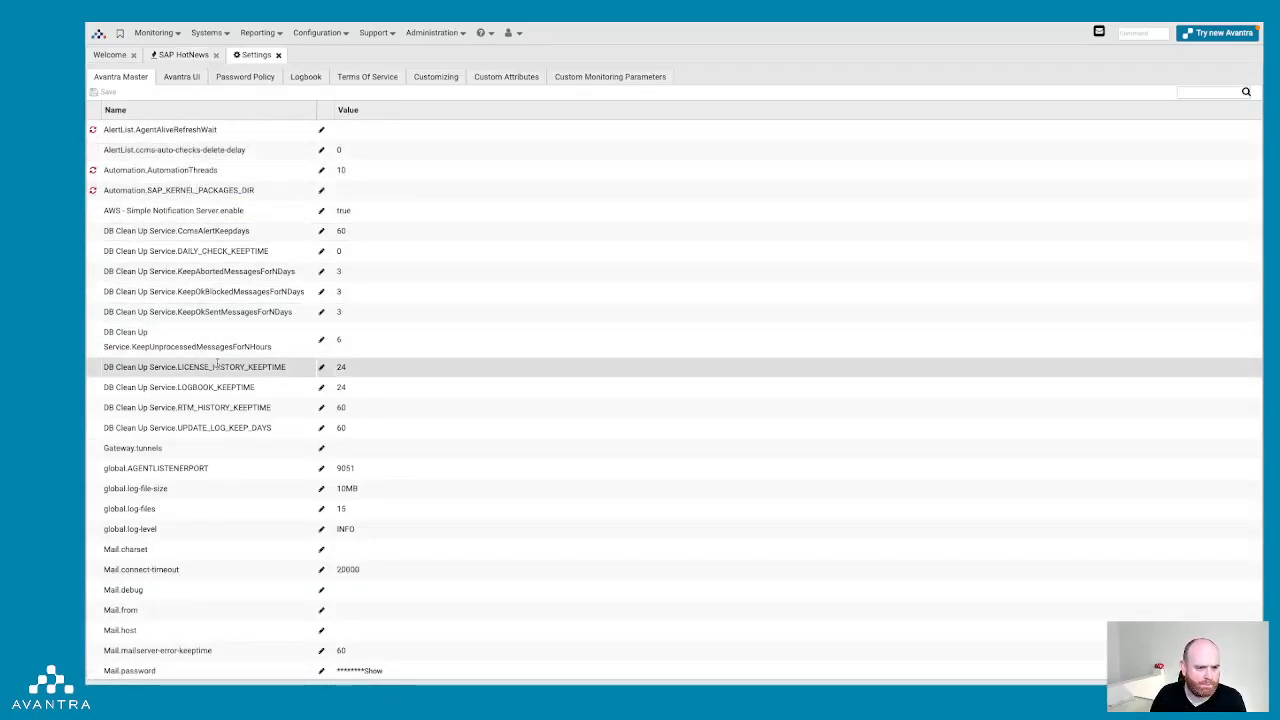
Filter the Avantra Master settings by "hot" to check the SAP HotNews synchronization time
{"action": "scroll", "coordinate": [222, 418], "scroll_direction": "down", "scroll_amount": 7}
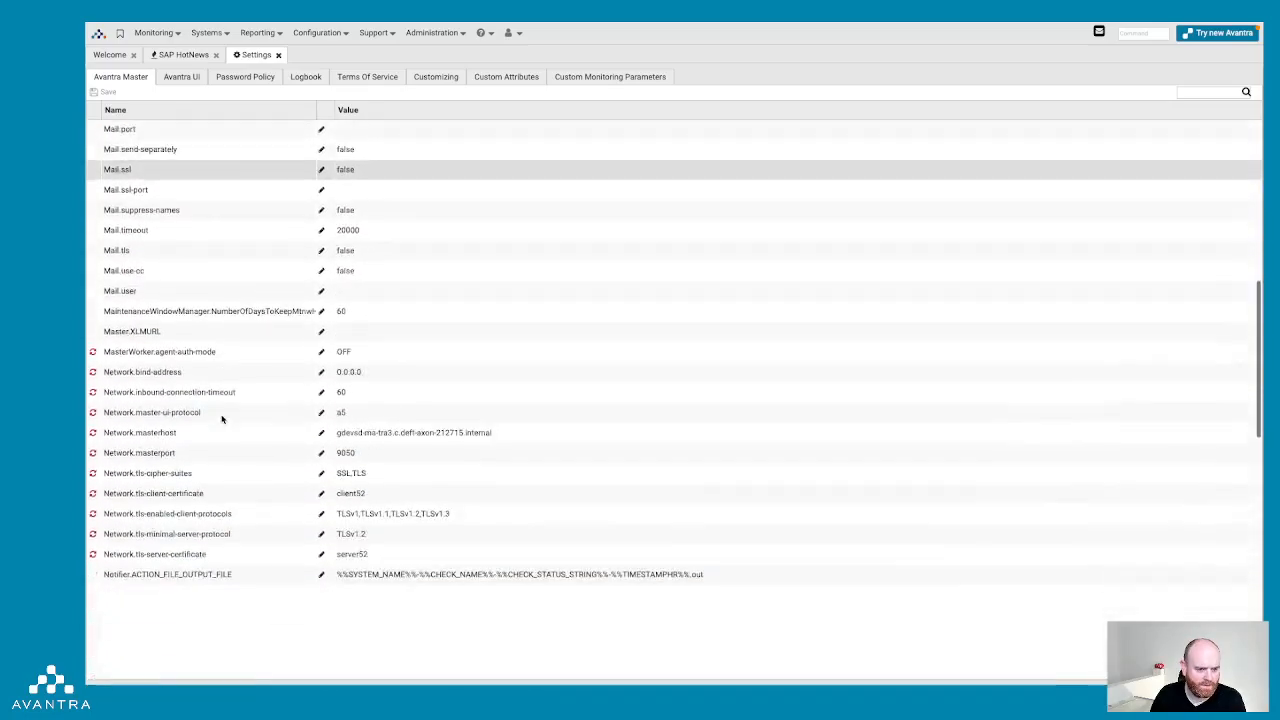
{"action": "scroll", "coordinate": [229, 408], "scroll_direction": "down", "scroll_amount": 6}
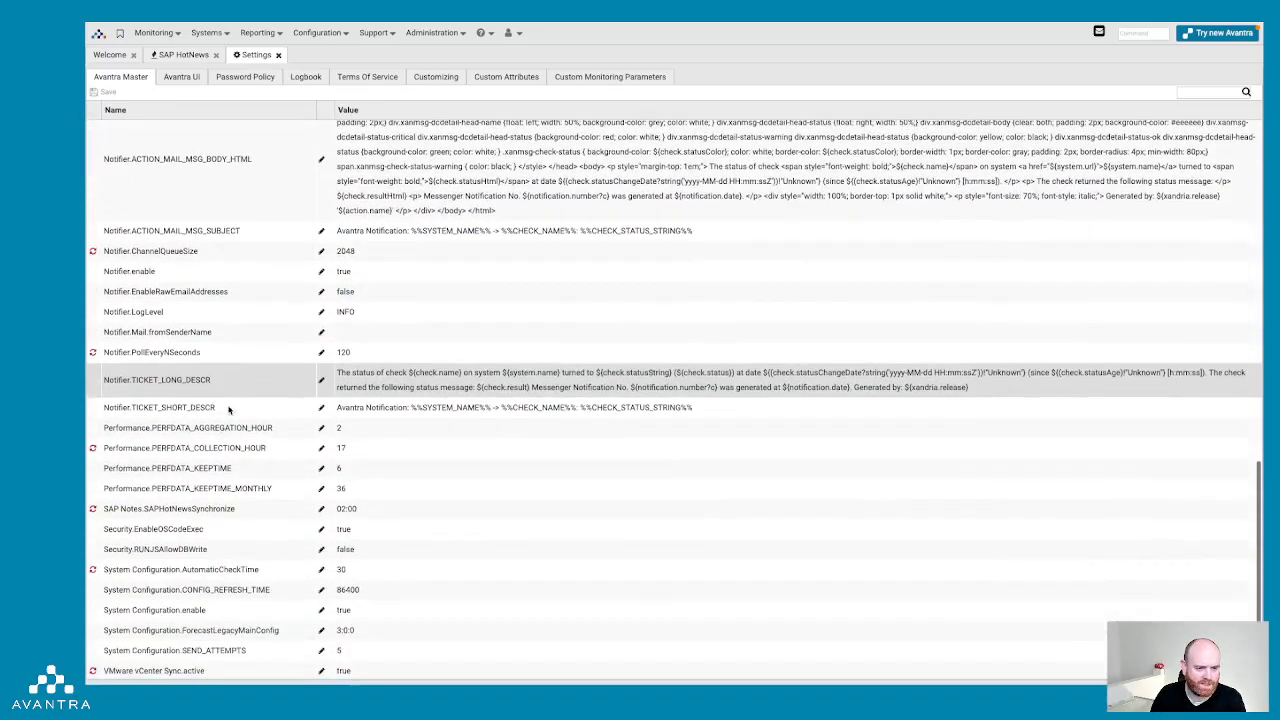
{"action": "left_click", "coordinate": [1208, 91]}
{"action": "type", "text": "hot"}
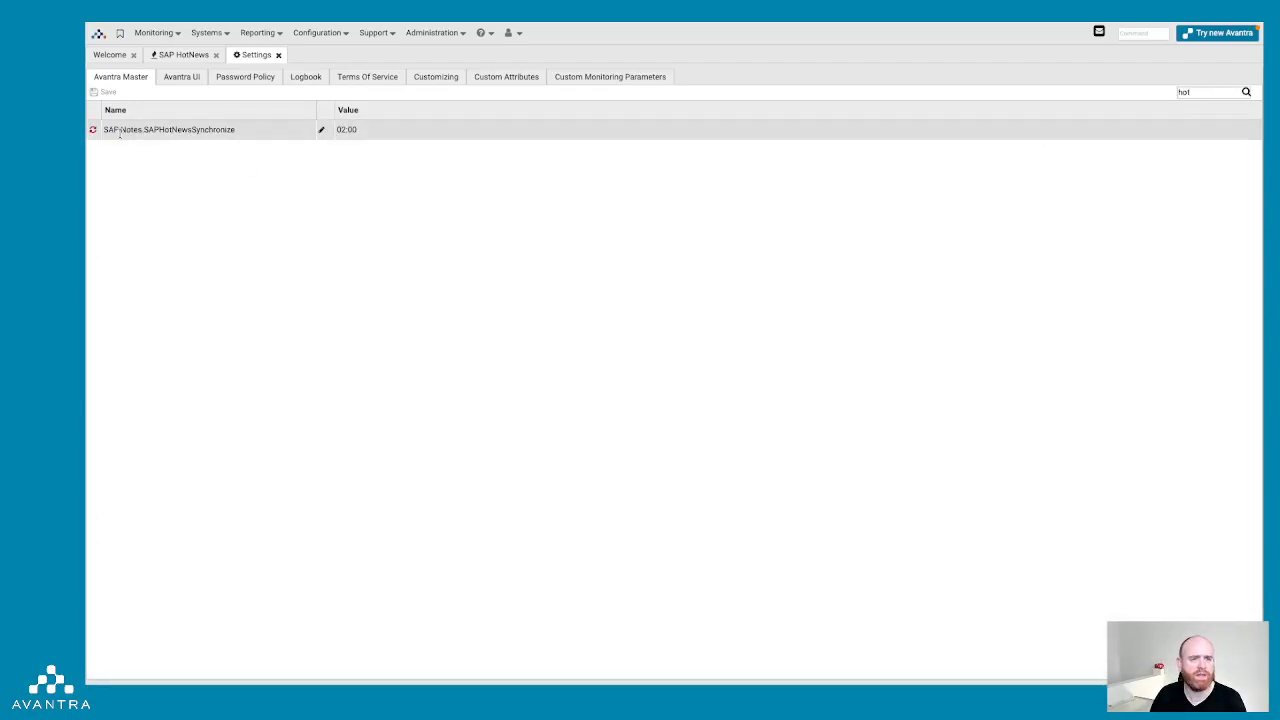
{"action": "mouse_move", "coordinate": [140, 130]}
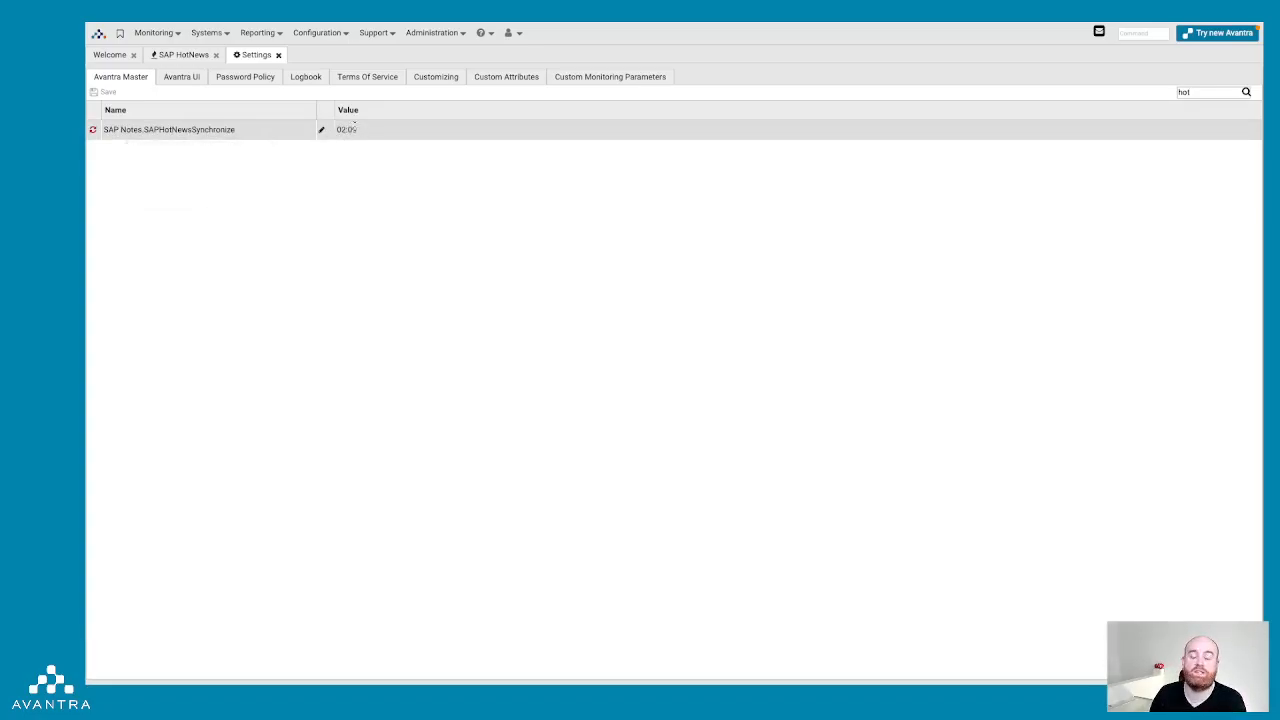
Return to the SAP HotNews list and select note 2992772, "Removal of SAP Fiori Client From Public App Stores"
{"action": "left_click", "coordinate": [183, 54]}
{"action": "left_click", "coordinate": [363, 127]}
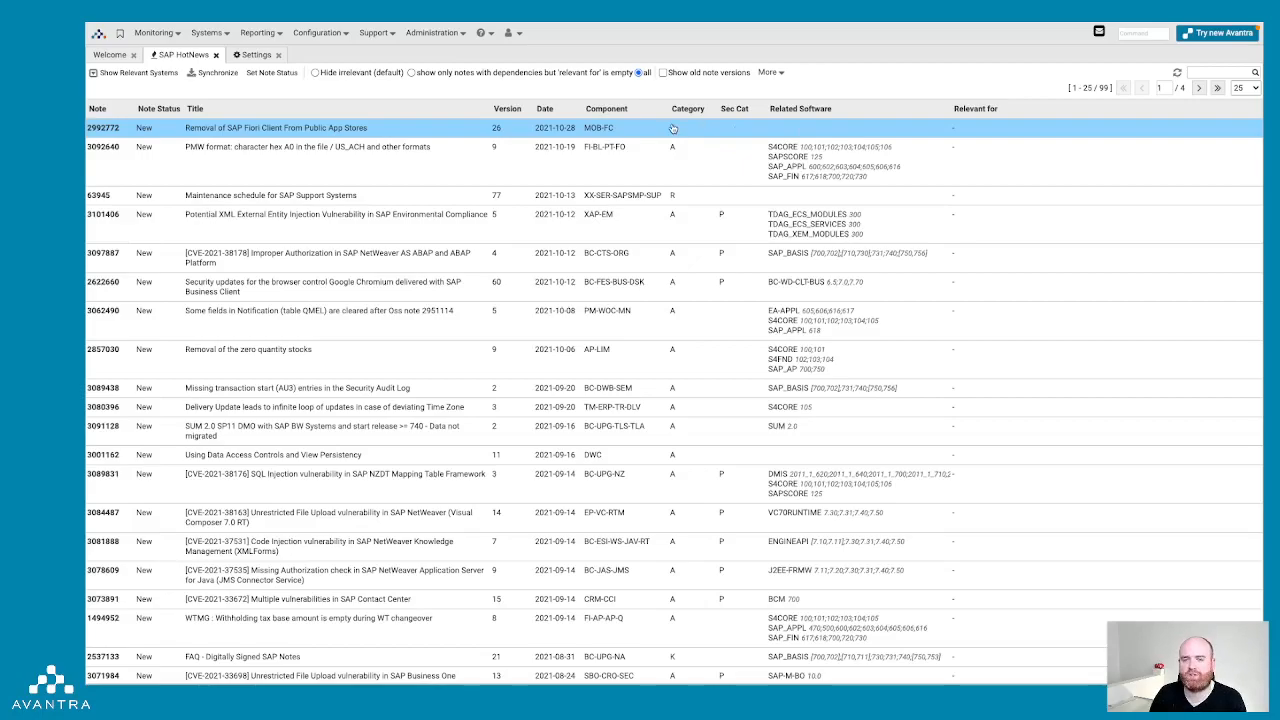
Check the category description of HotNews note 2992772 and refresh the SAP HotNews list
{"action": "mouse_move", "coordinate": [673, 128]}
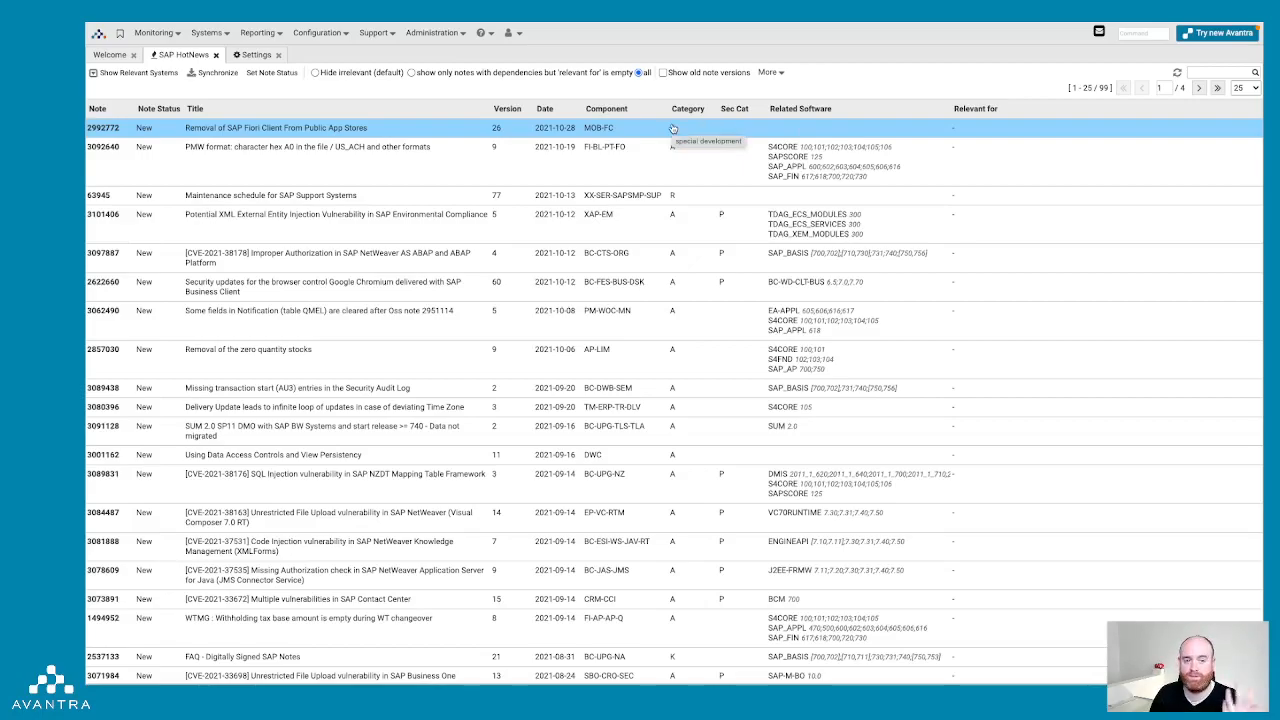
{"action": "mouse_move", "coordinate": [673, 152]}
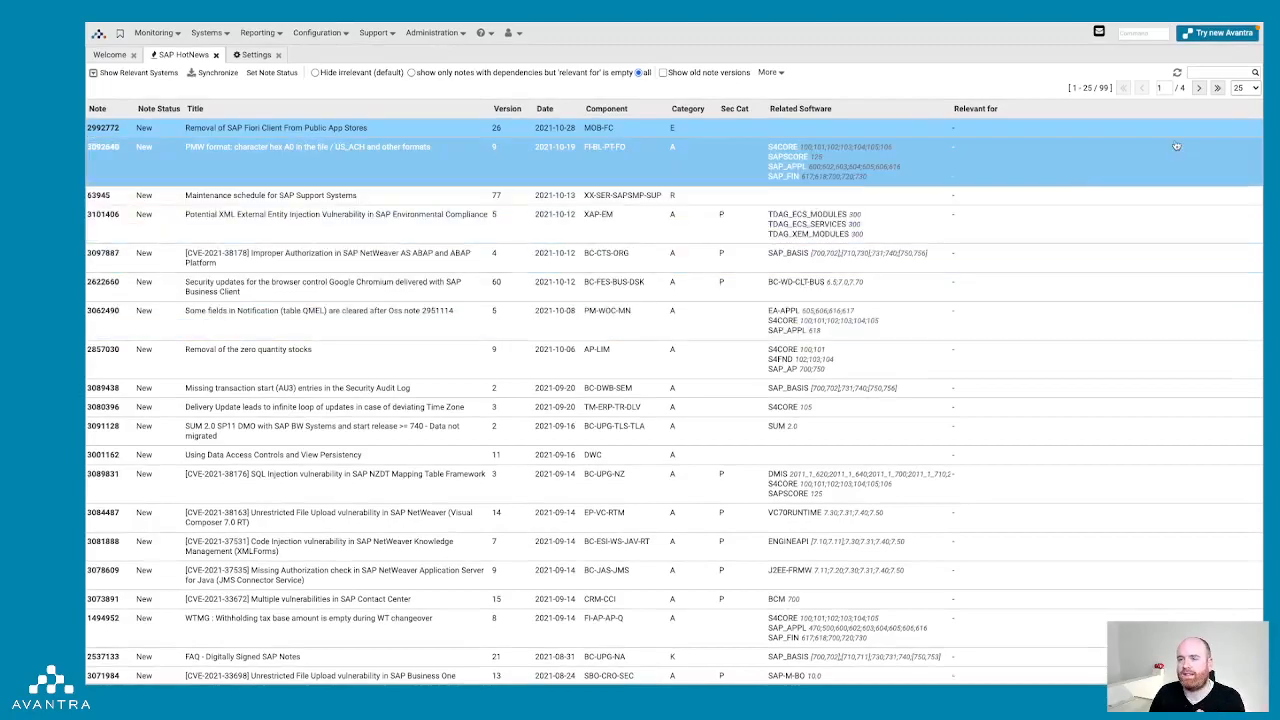
{"action": "scroll", "coordinate": [991, 319], "scroll_direction": "down", "scroll_amount": 3}
{"action": "scroll", "coordinate": [952, 317], "scroll_direction": "up", "scroll_amount": 3}
{"action": "left_click", "coordinate": [1177, 74]}
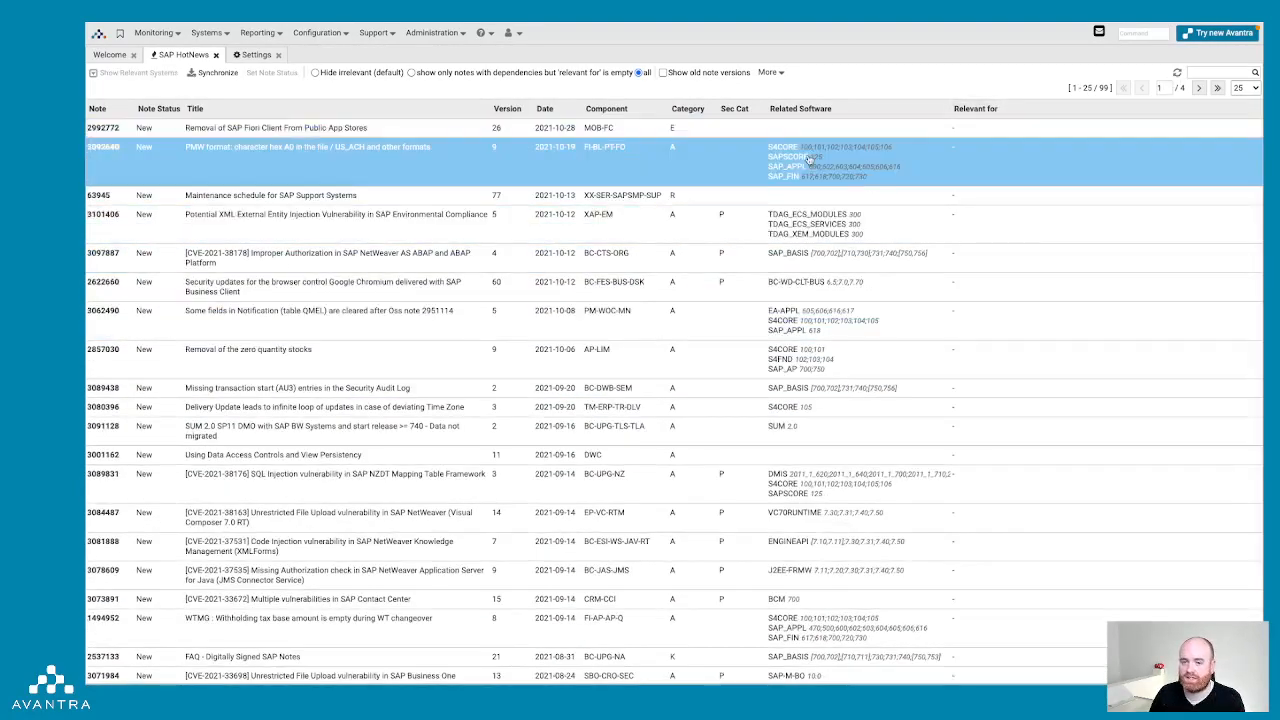
Show only notes with dependencies but empty "relevant for", browse the pages through to page 4 and return to the first page
{"action": "left_click", "coordinate": [318, 73]}
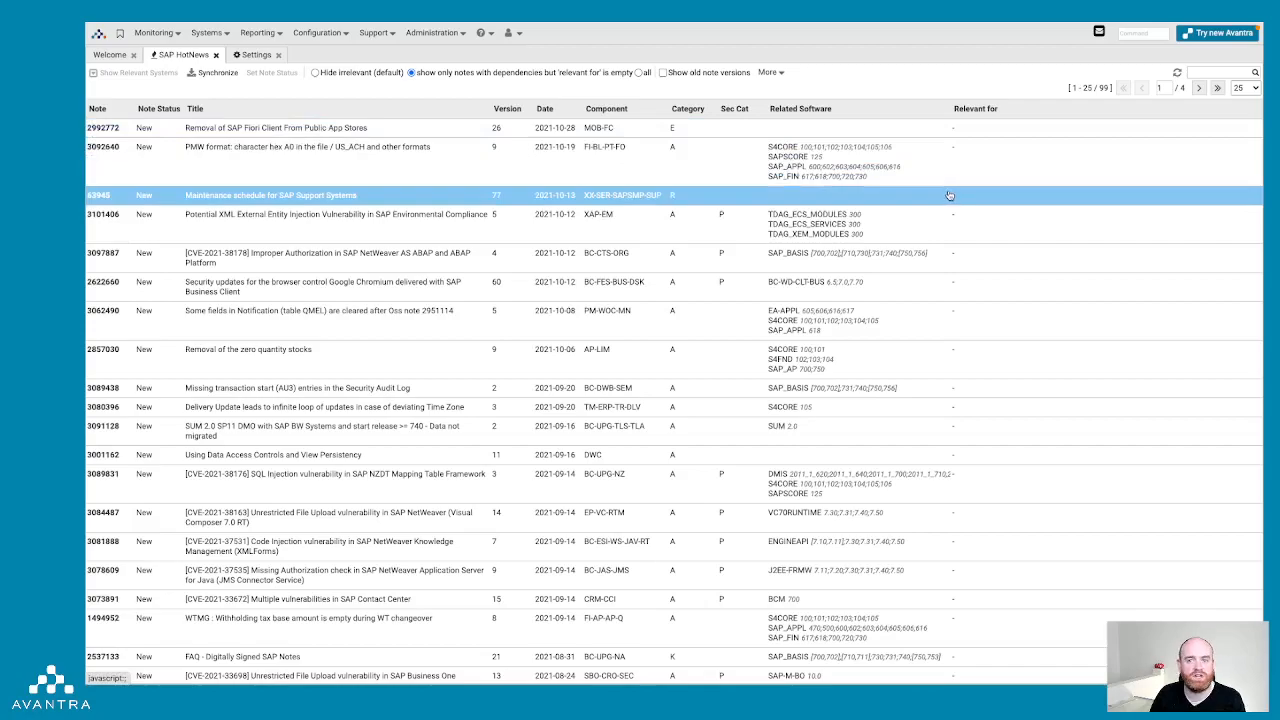
{"action": "left_click", "coordinate": [1199, 88]}
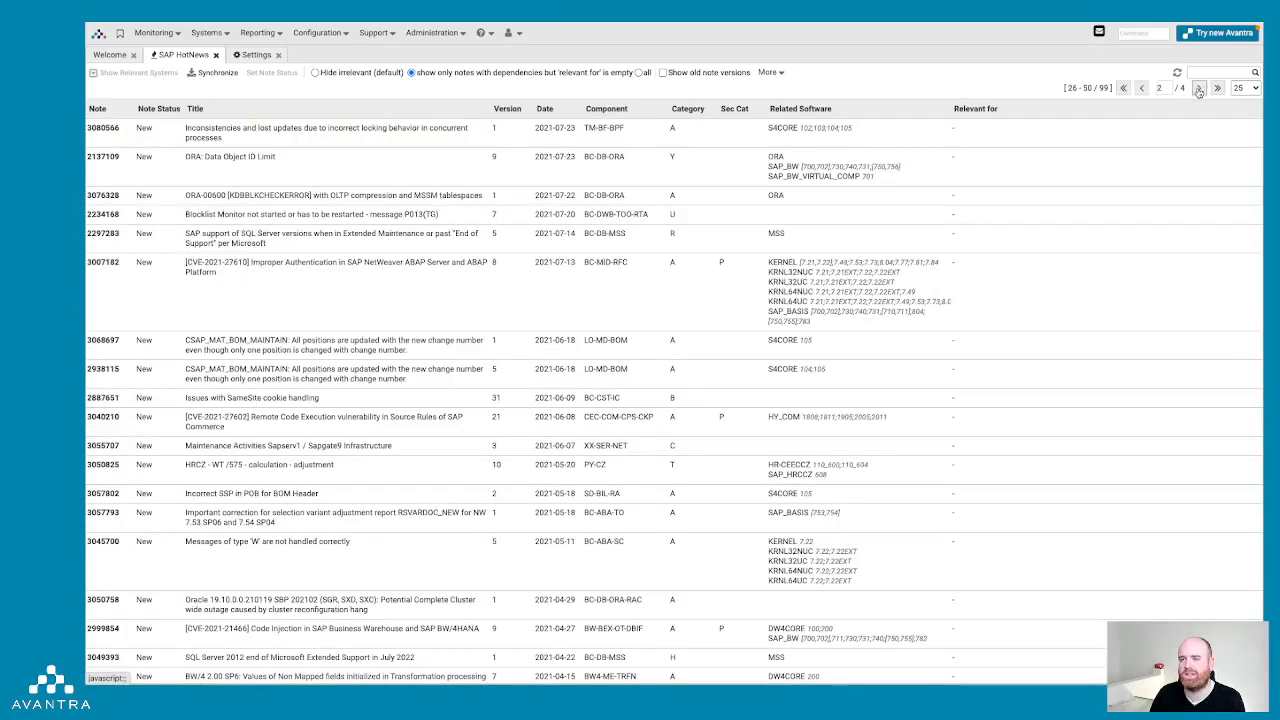
{"action": "left_click", "coordinate": [1199, 88]}
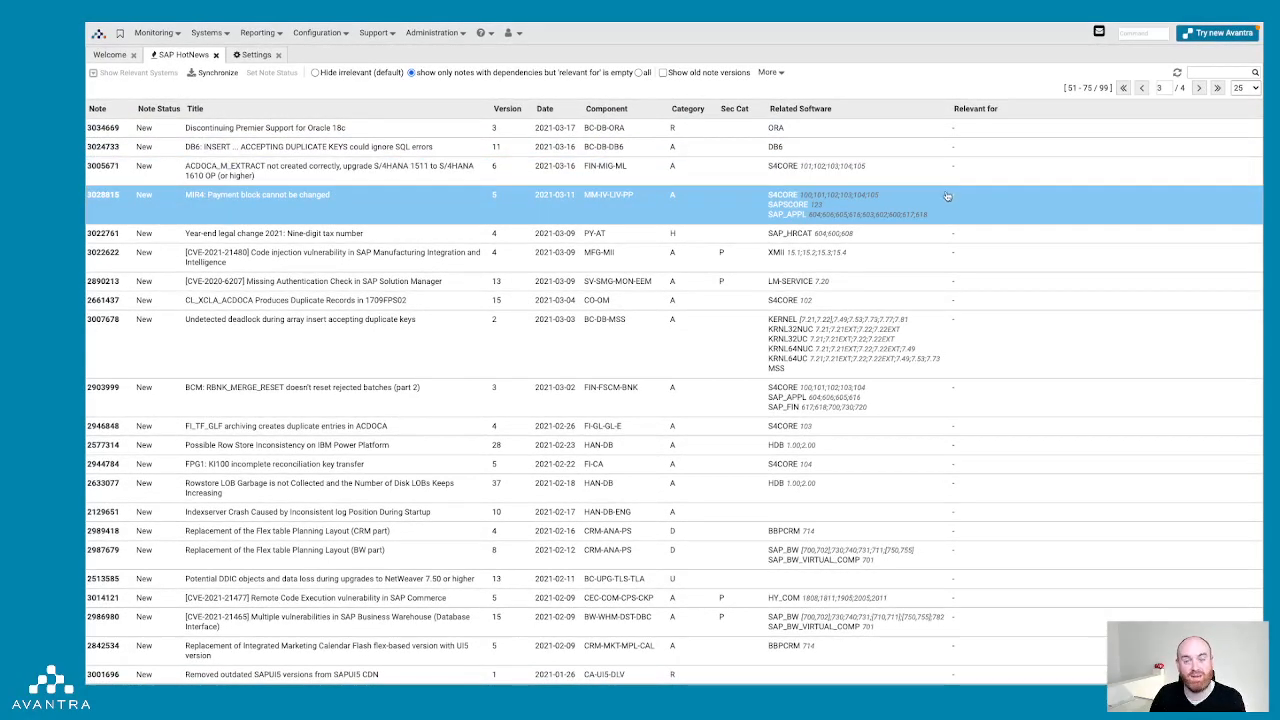
{"action": "left_click", "coordinate": [1199, 88]}
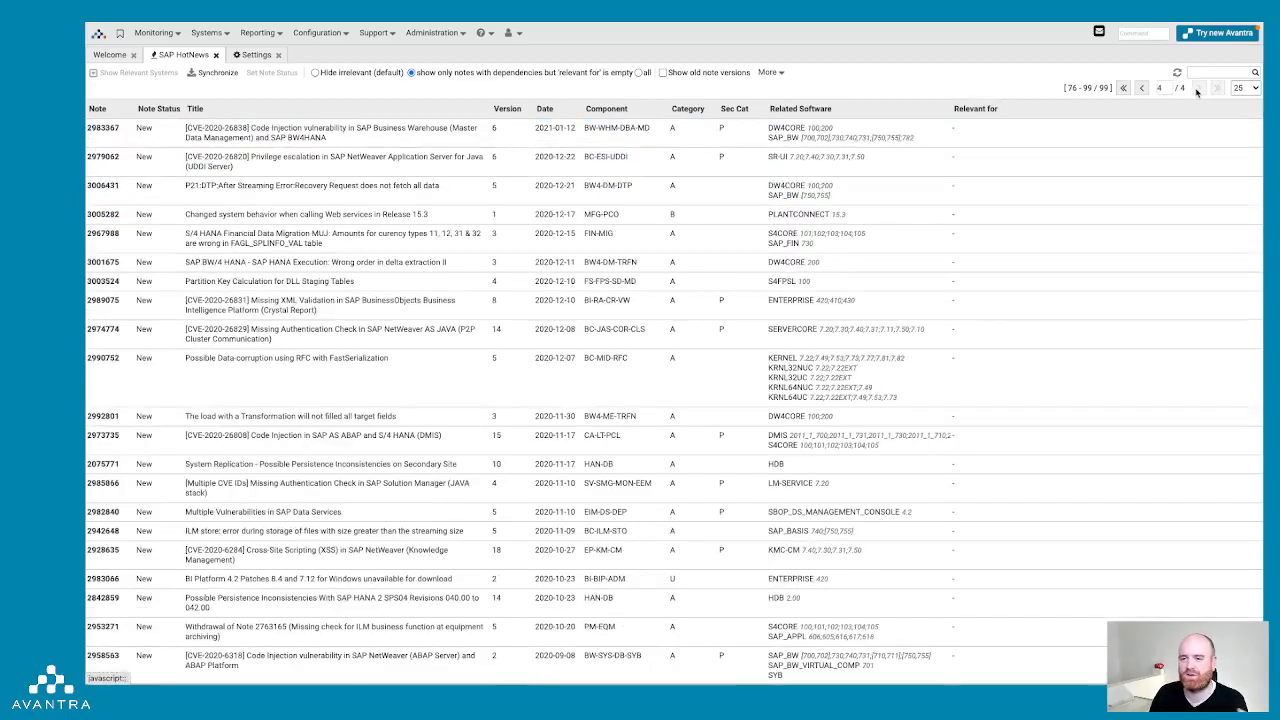
{"action": "left_click", "coordinate": [207, 32]}
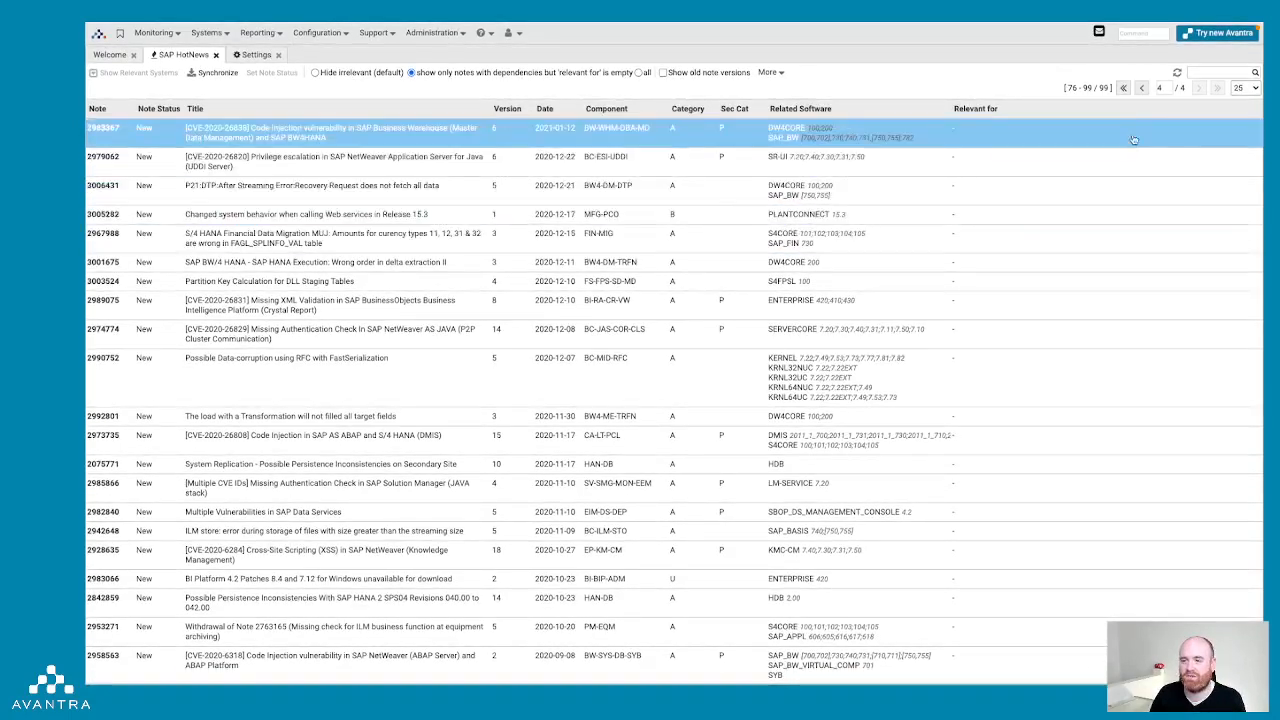
{"action": "left_click", "coordinate": [1122, 88]}
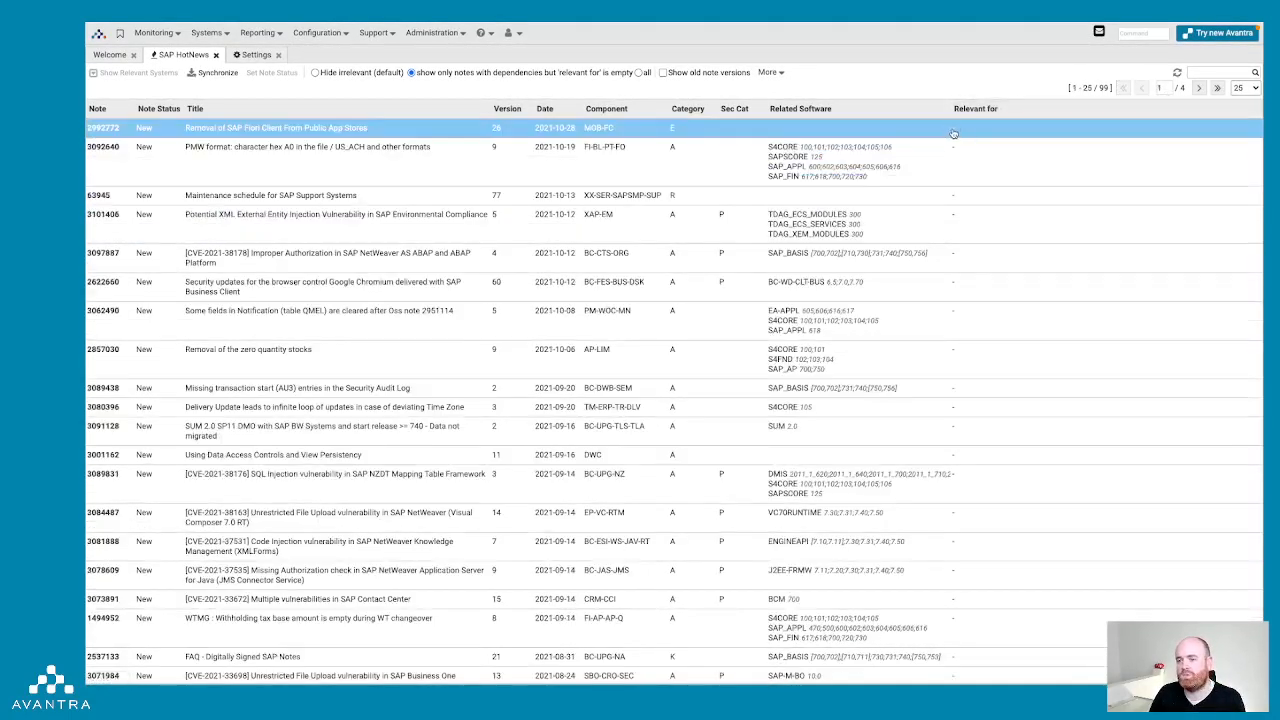
View the relevant systems for note 3092640, "PMW format: character hex A0 in the file / US_ACH and other formats", and close the view
{"action": "left_click", "coordinate": [955, 132]}
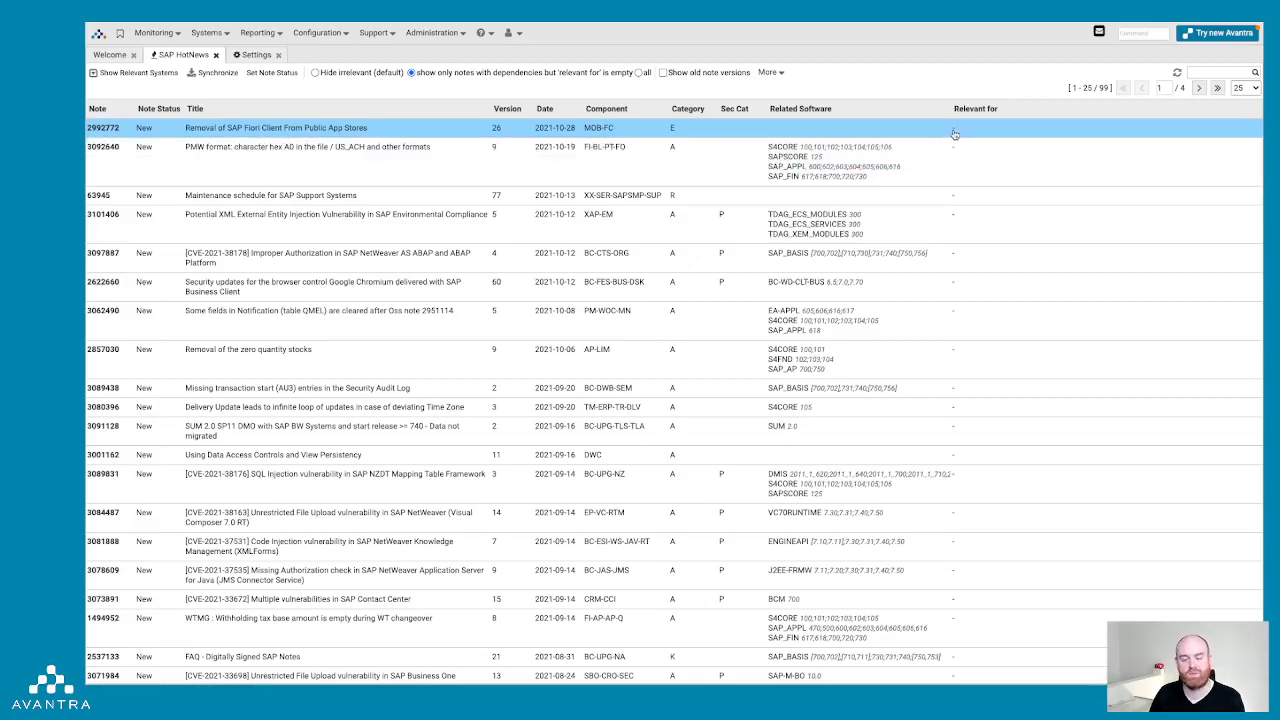
{"action": "left_click", "coordinate": [884, 146], "text": "ctrl"}
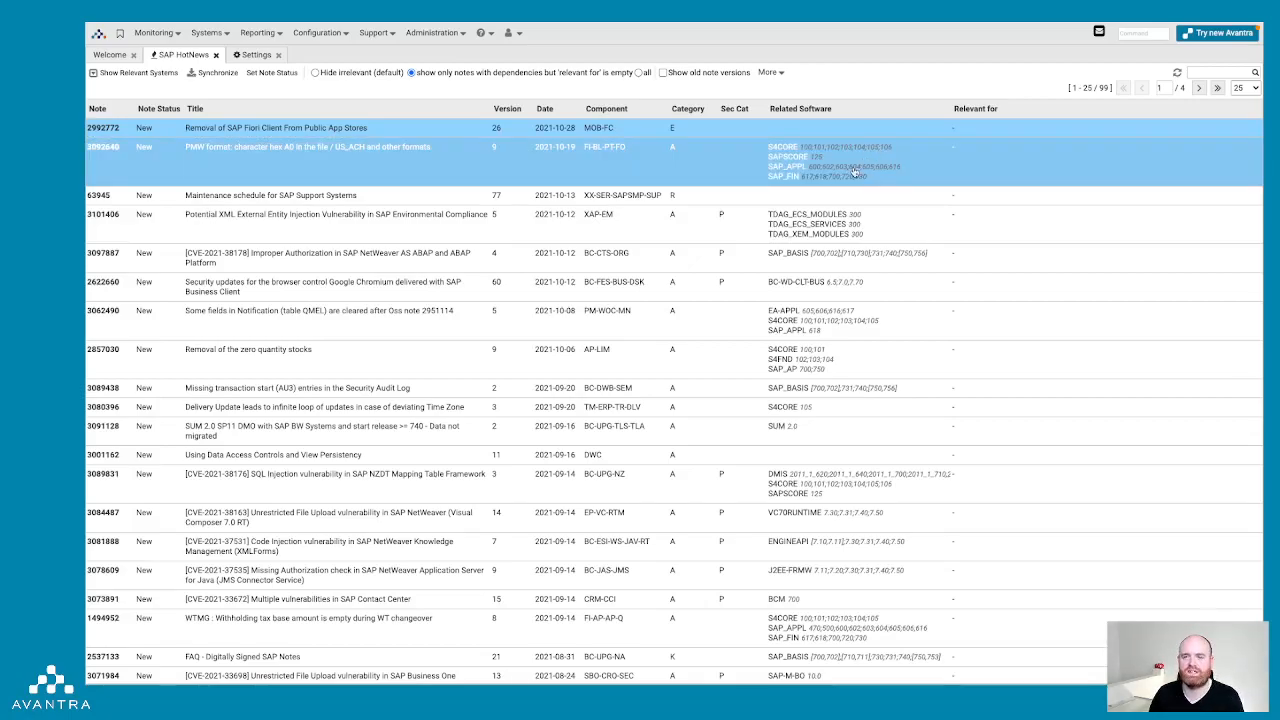
{"action": "right_click", "coordinate": [366, 164]}
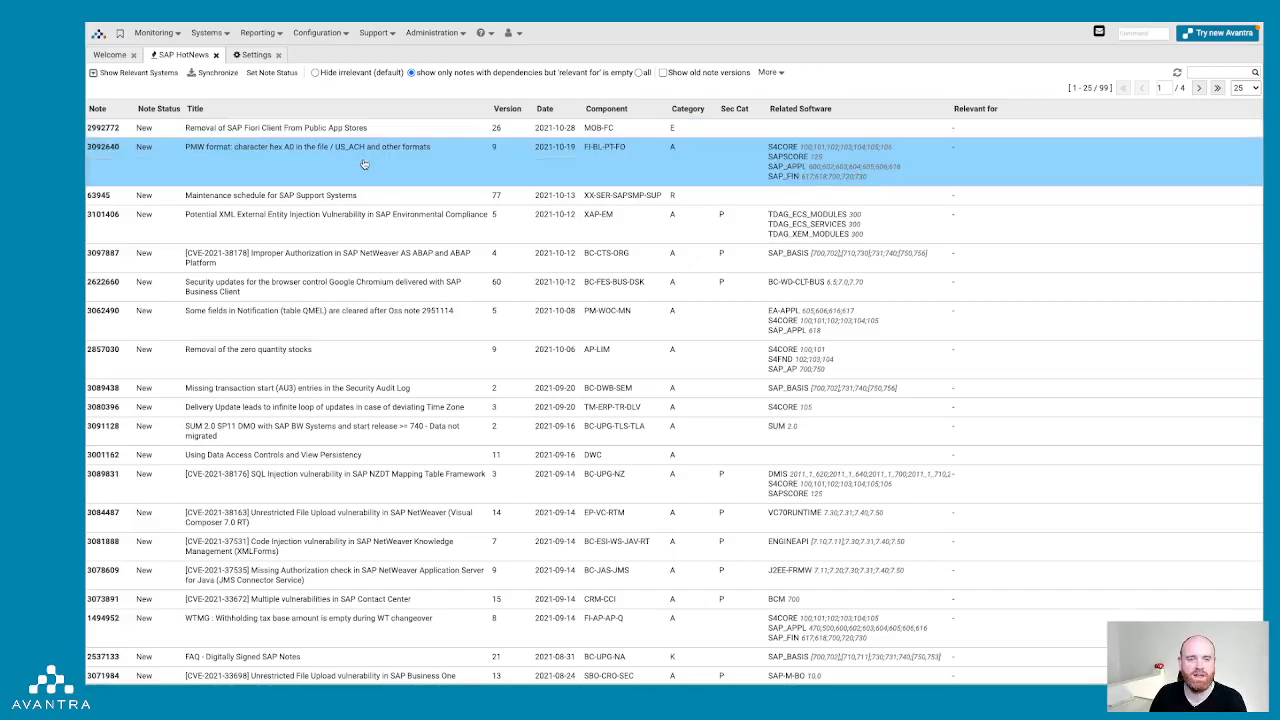
{"action": "left_click", "coordinate": [382, 171]}
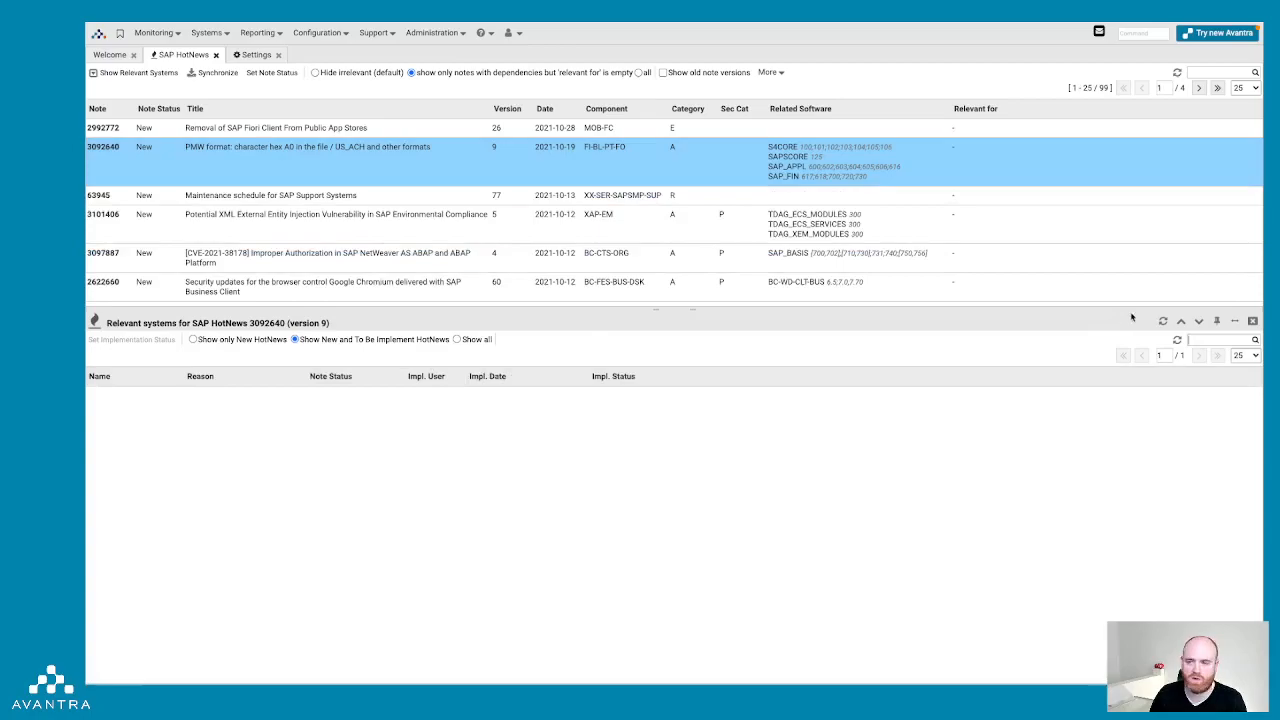
{"action": "left_click", "coordinate": [1252, 321]}
Set the note status of HotNews note 3092640 to "Not relevant" and dismiss the update message
{"action": "right_click", "coordinate": [514, 174]}
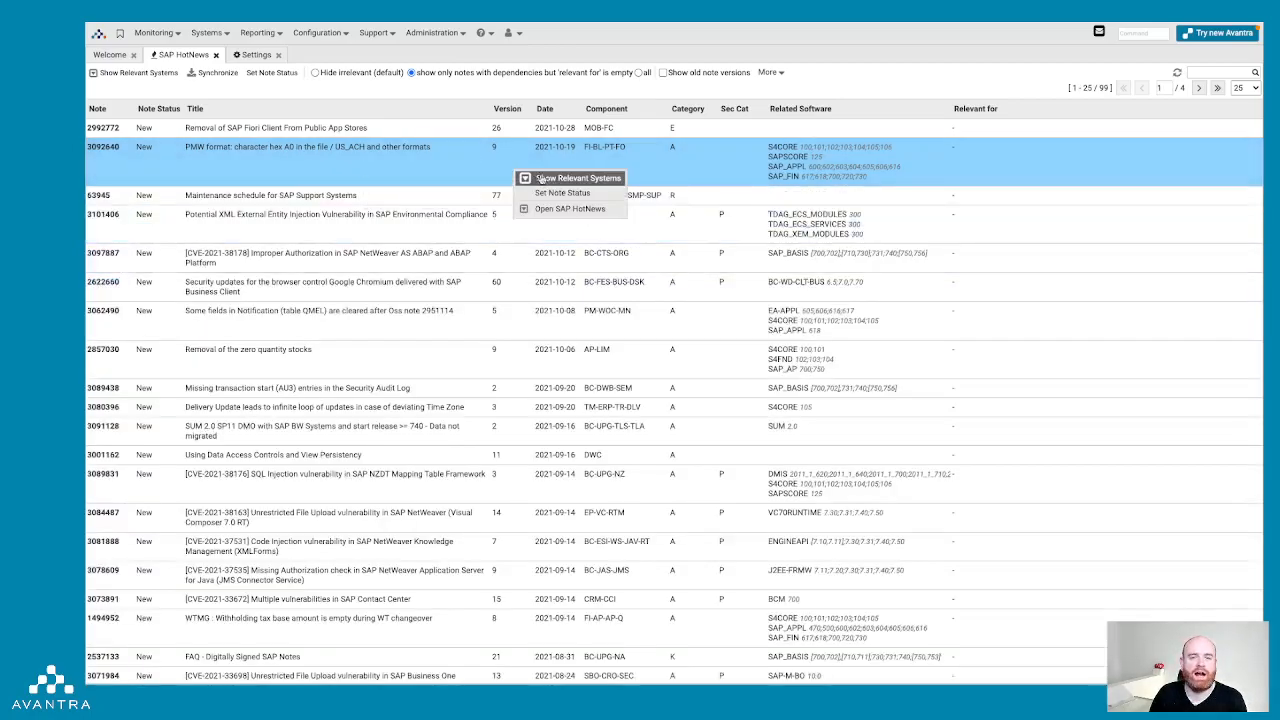
{"action": "left_click", "coordinate": [546, 196]}
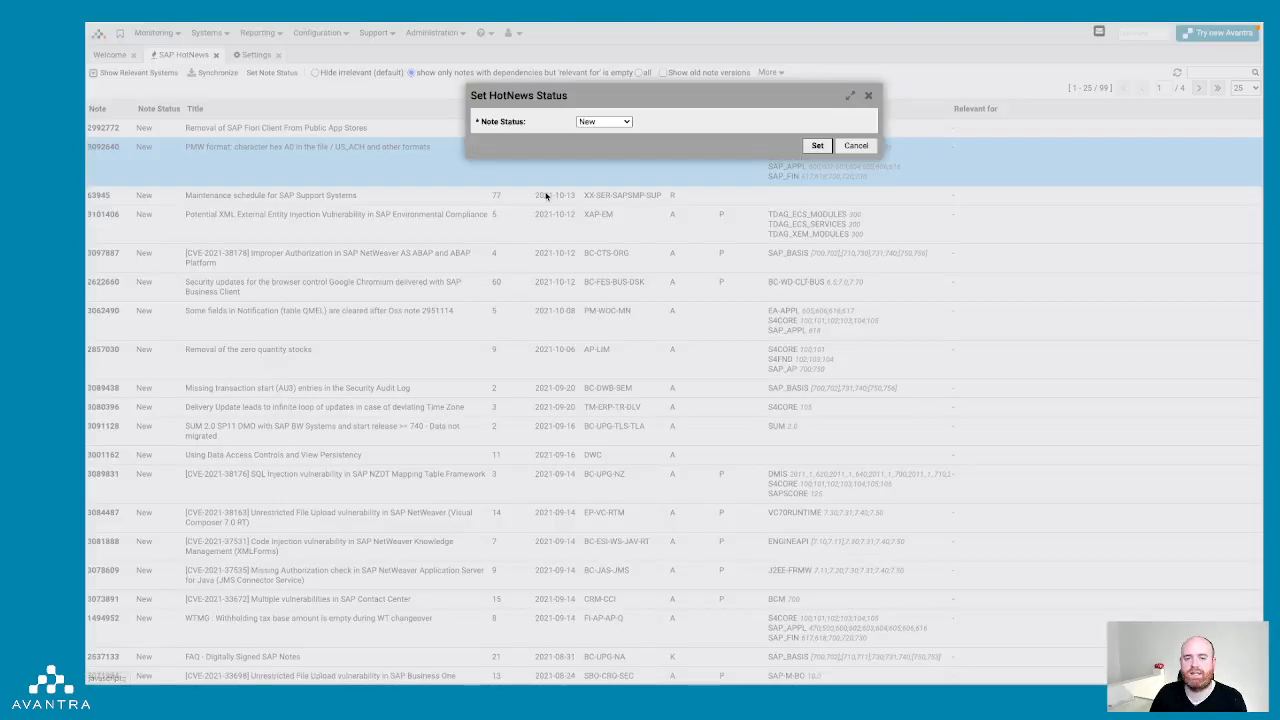
{"action": "left_click", "coordinate": [603, 122]}
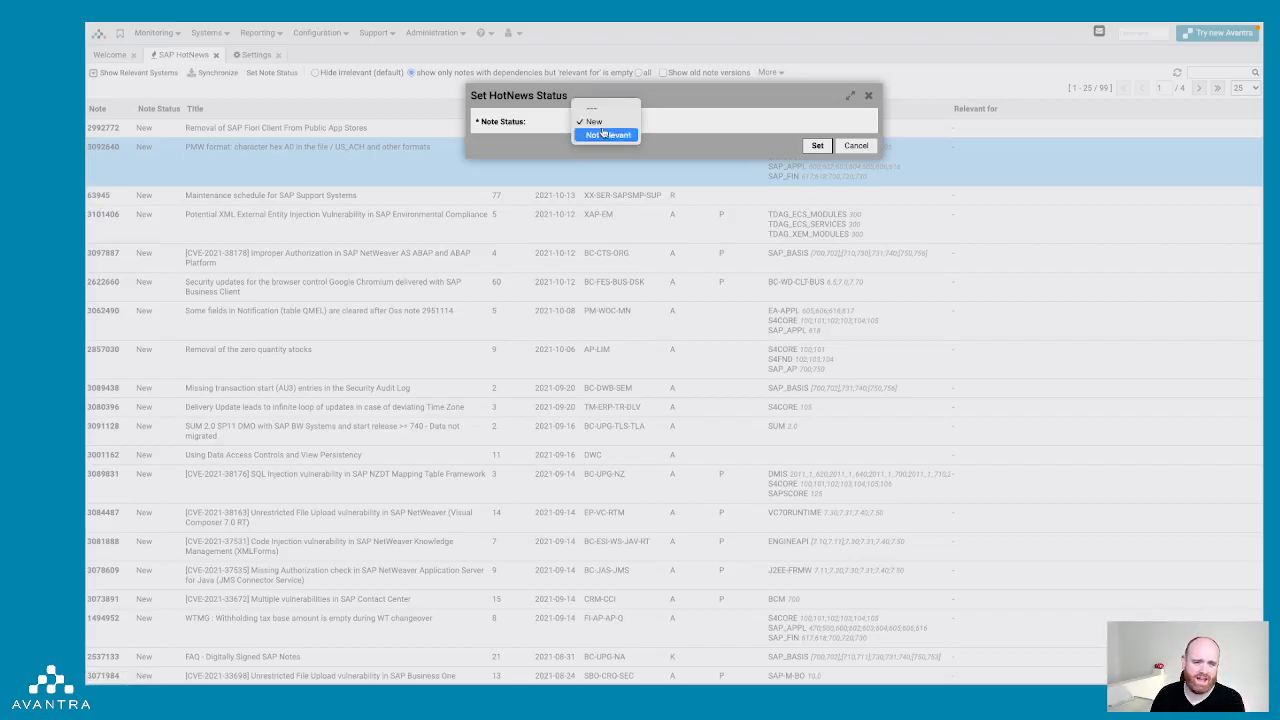
{"action": "left_click", "coordinate": [608, 134]}
{"action": "left_click", "coordinate": [817, 145]}
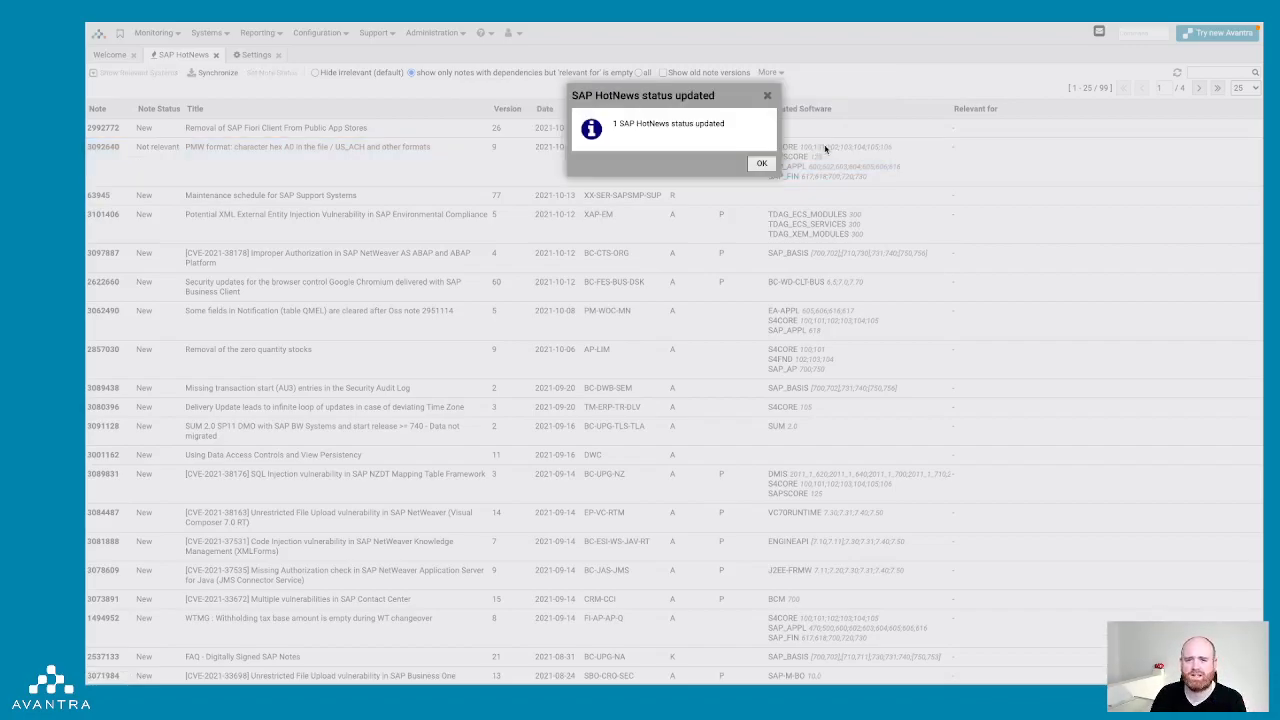
{"action": "left_click", "coordinate": [758, 165]}
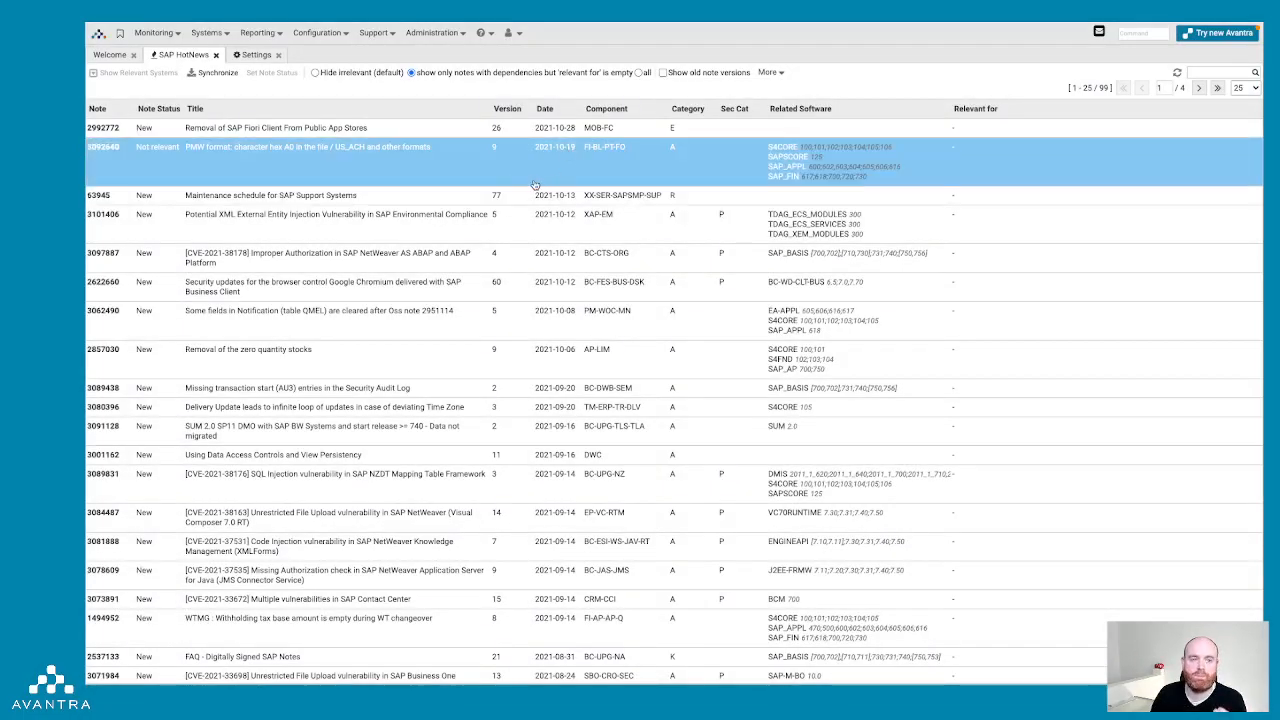
Open HotNews note 3092640 on support.sap.com
{"action": "right_click", "coordinate": [467, 184]}
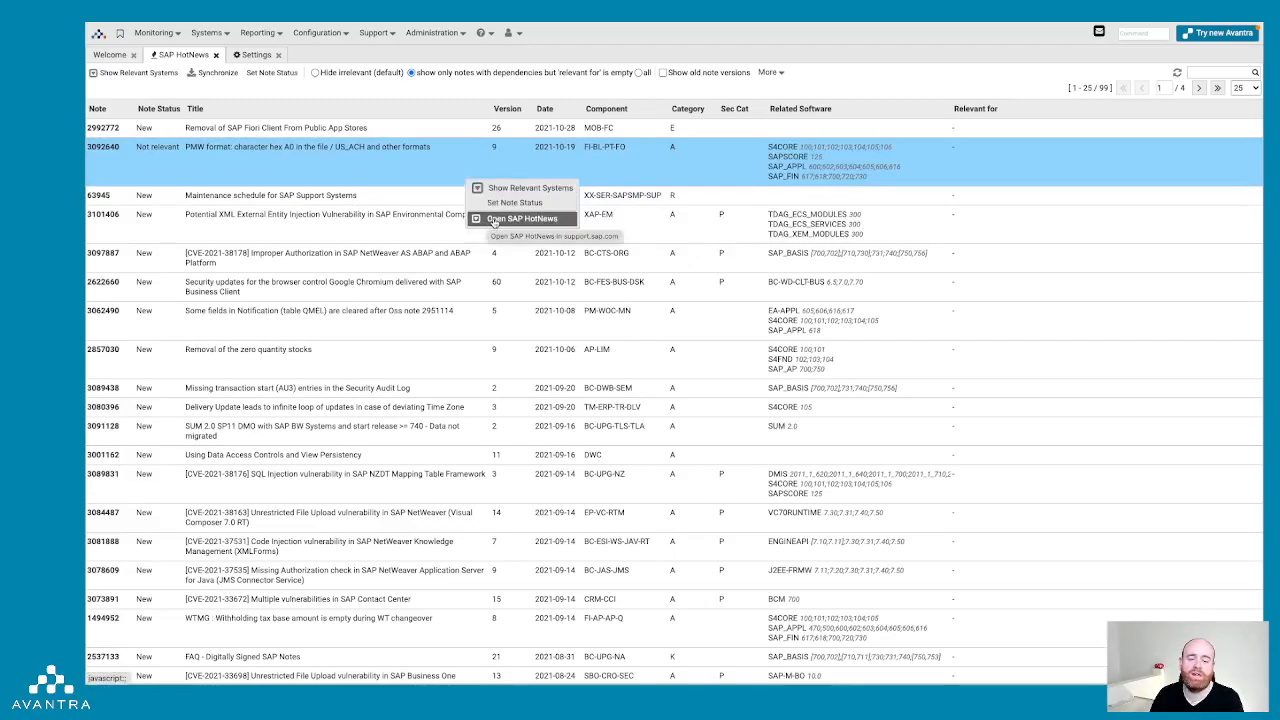
{"action": "left_click", "coordinate": [493, 219]}
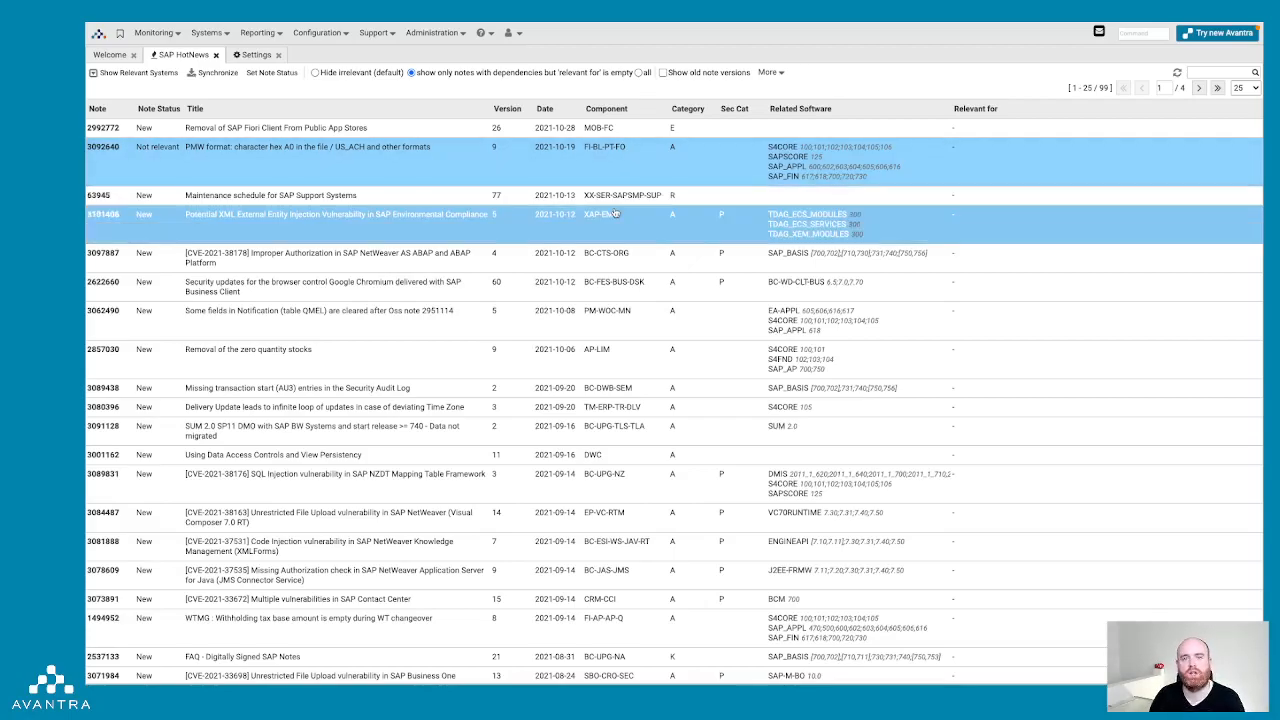
Set the HotNews list to show all notes and close the SAP HotNews page
{"action": "left_click", "coordinate": [644, 74]}
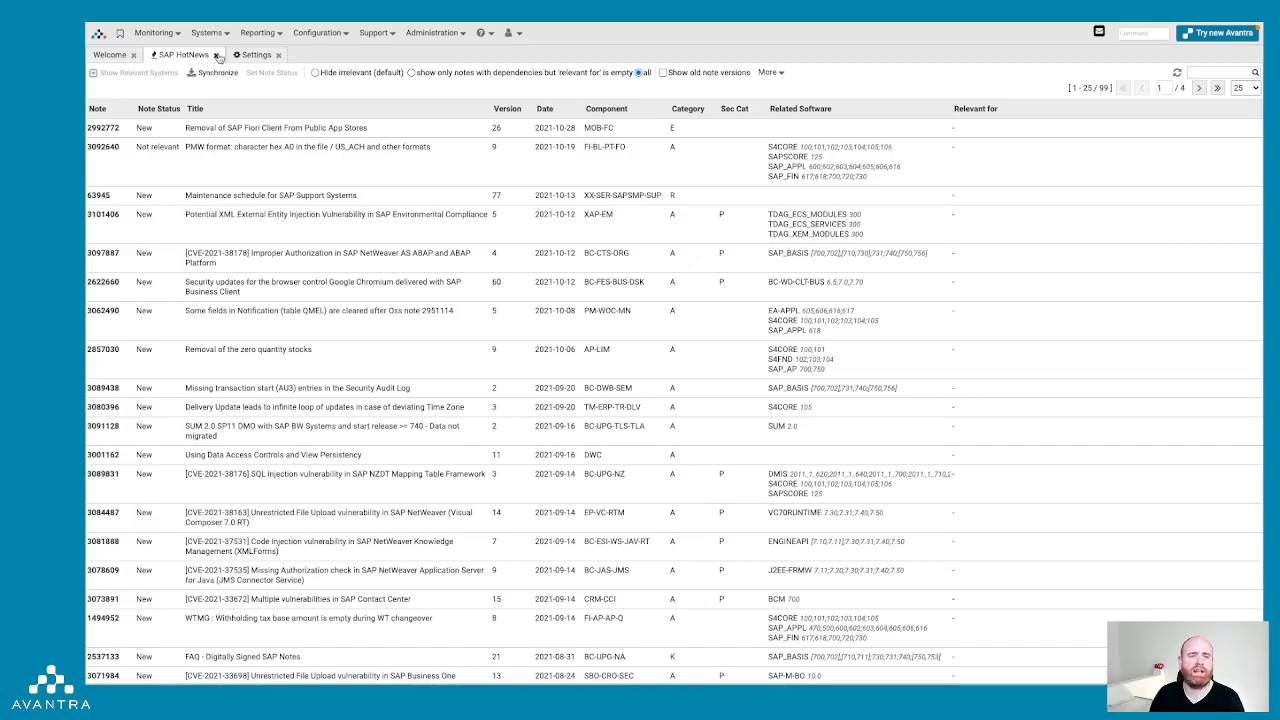
{"action": "left_click", "coordinate": [216, 55]}
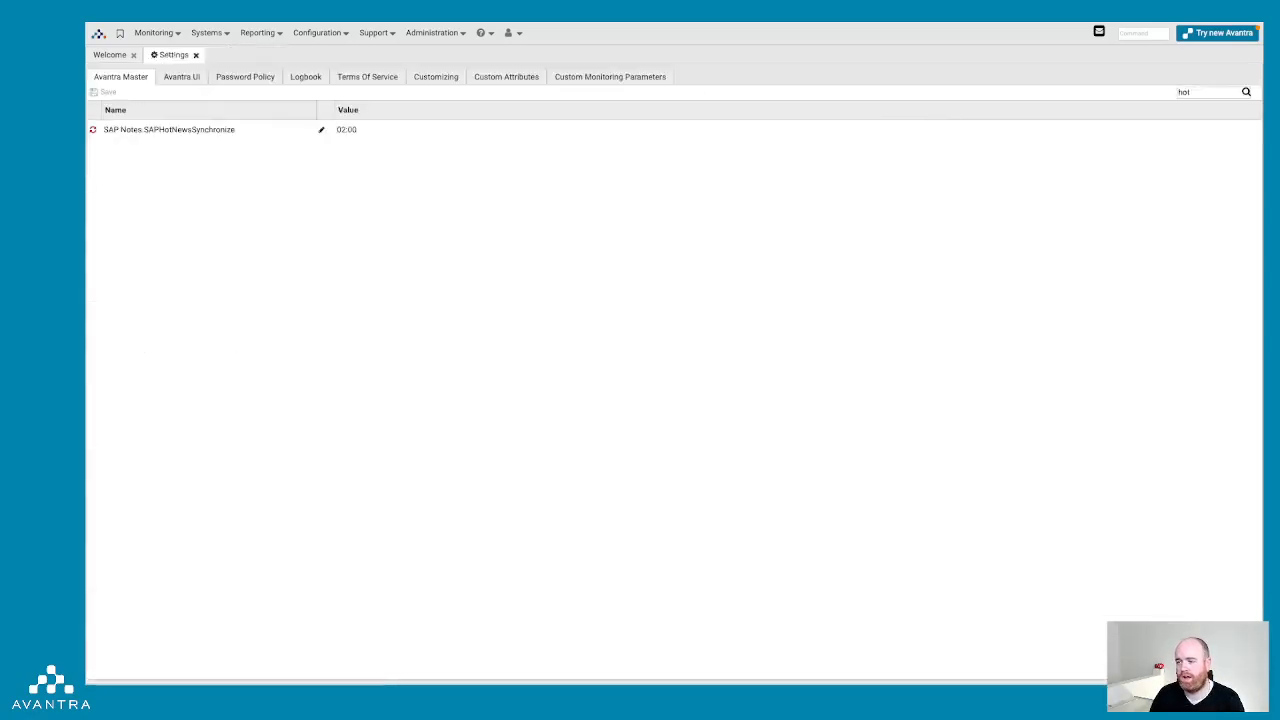